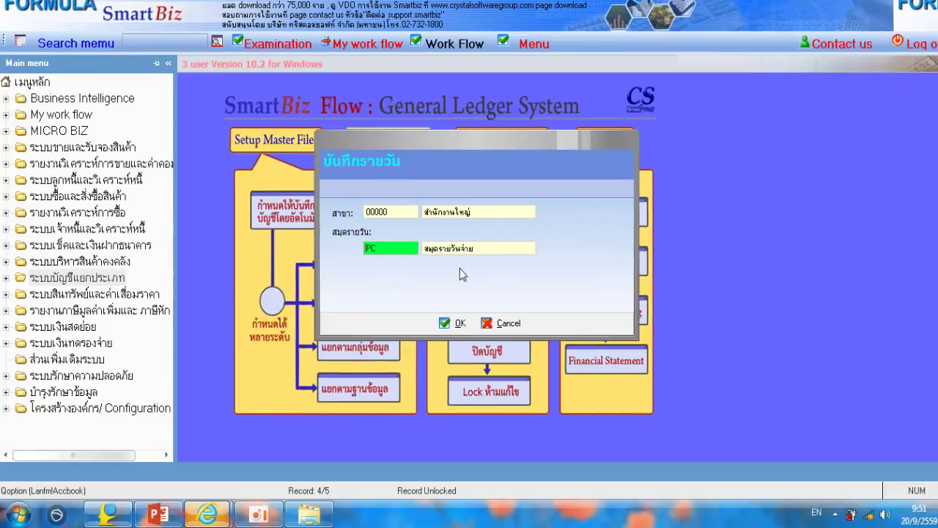
- Open the payment journal PC for branch 00000 and set the entry's posting date to 28/01/59
{"action": "left_click", "coordinate": [440, 364]}
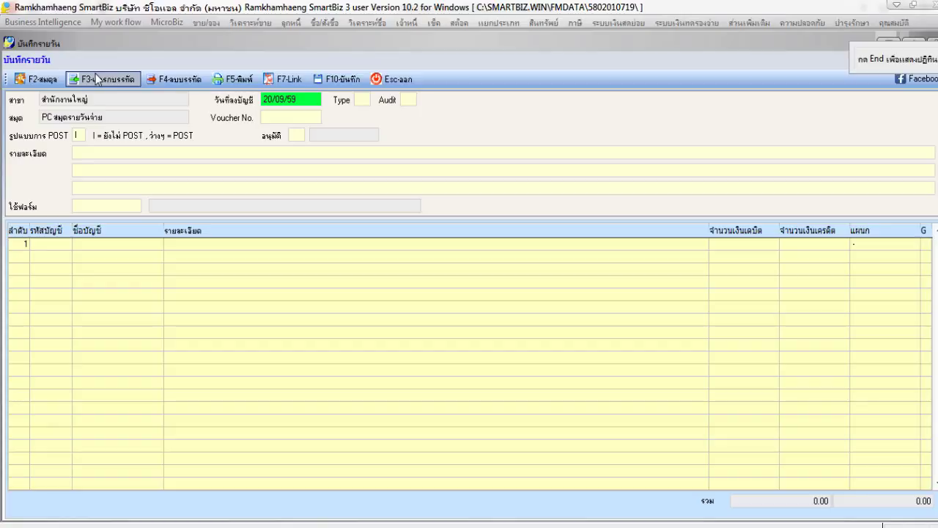
{"action": "type", "text": "8/0"}
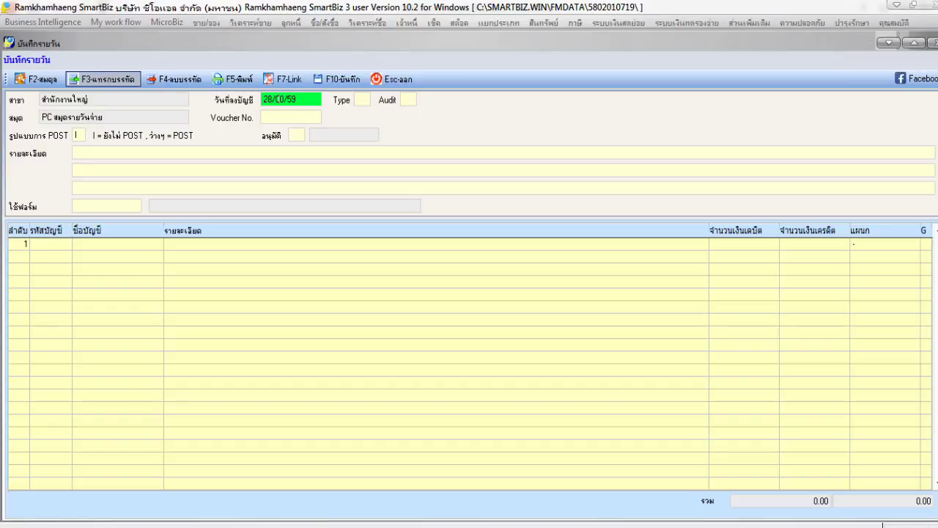
{"action": "type", "text": "1"}
{"action": "key", "text": "Return"}
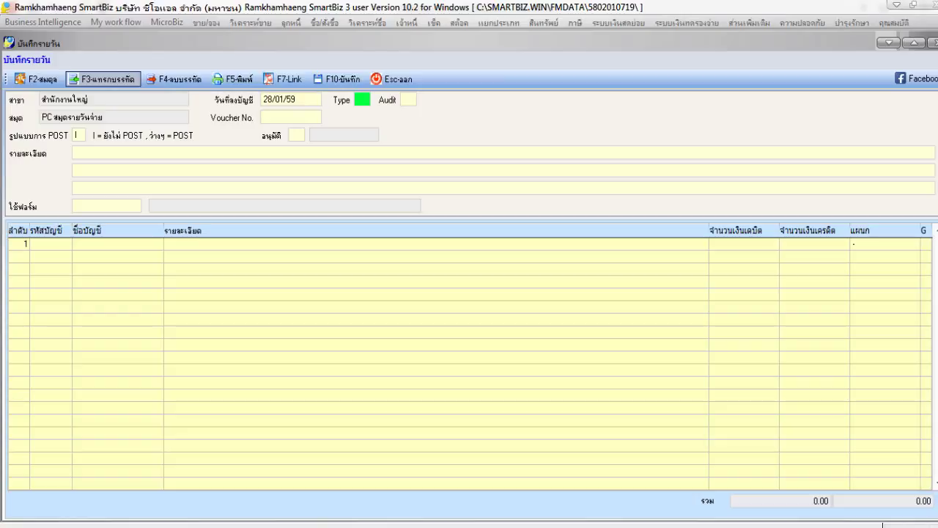
- Enter "จ่ายค่าน้ำ ค่าไฟ ค่าโทรศัพท์เป็นเงินสด" as the first description line of the journal entry
{"action": "left_click", "coordinate": [77, 152]}
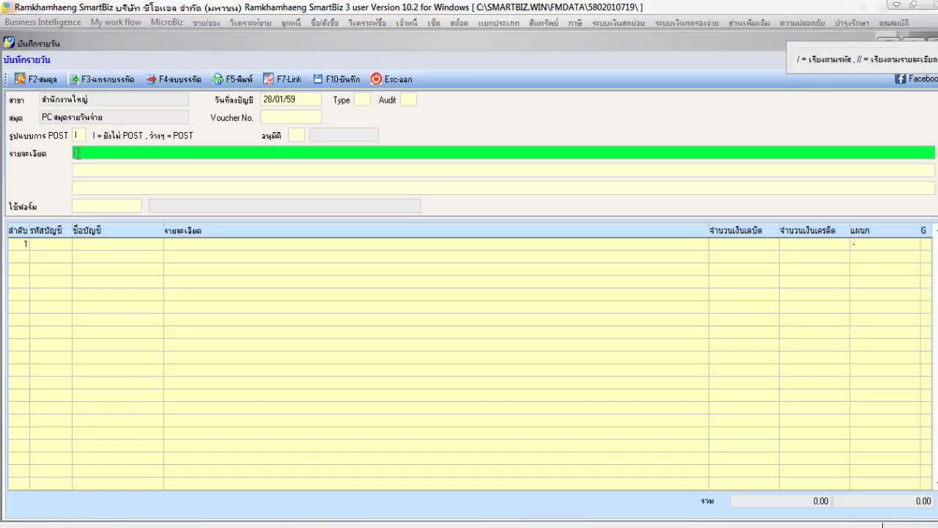
{"action": "type", "text": "จ่าย"}
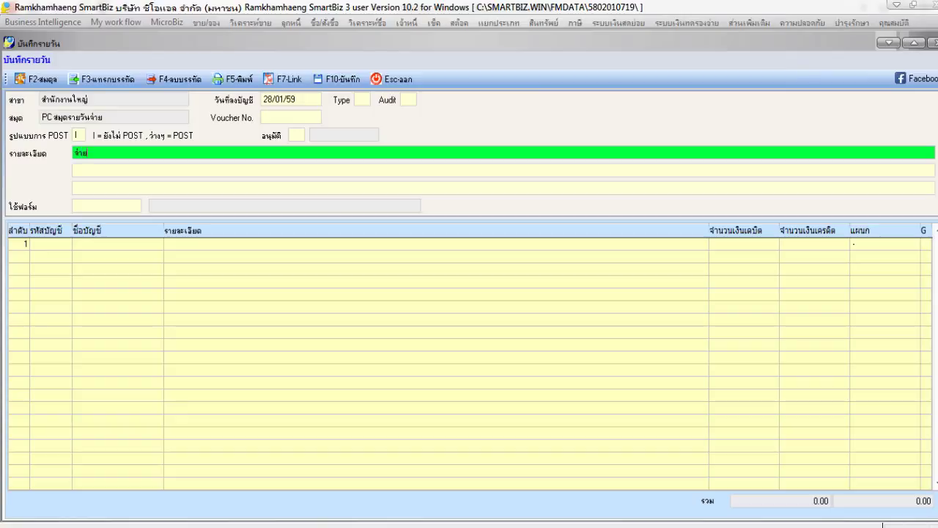
{"action": "type", "text": "ค่าน้"}
{"action": "type", "text": "ำ"}
{"action": "type", "text": " ค่า"}
{"action": "type", "text": "ป"}
{"action": "type", "text": "ฟ"}
{"action": "type", "text": " ค่า"}
{"action": "type", "text": "โทร"}
{"action": "type", "text": "ศ"}
{"action": "type", "text": "ัพท"}
{"action": "type", "text": "์เป"}
{"action": "type", "text": "็นเง"}
{"action": "type", "text": "ิ"}
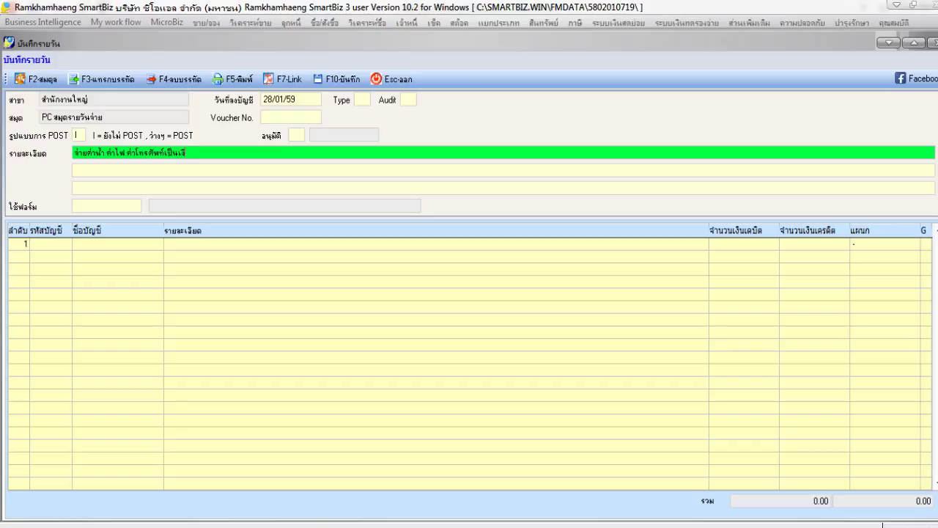
{"action": "type", "text": "นสด"}
{"action": "key", "text": "Return"}
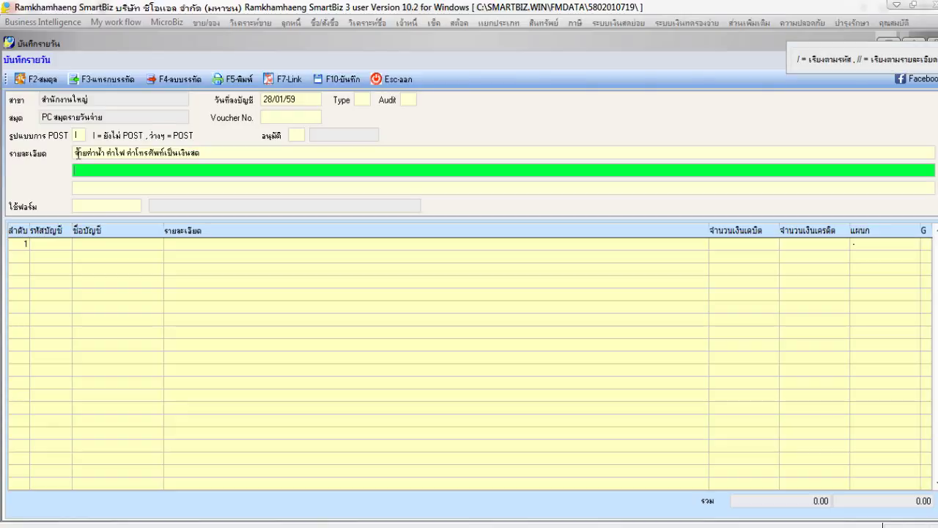
{"action": "left_click", "coordinate": [35, 244]}
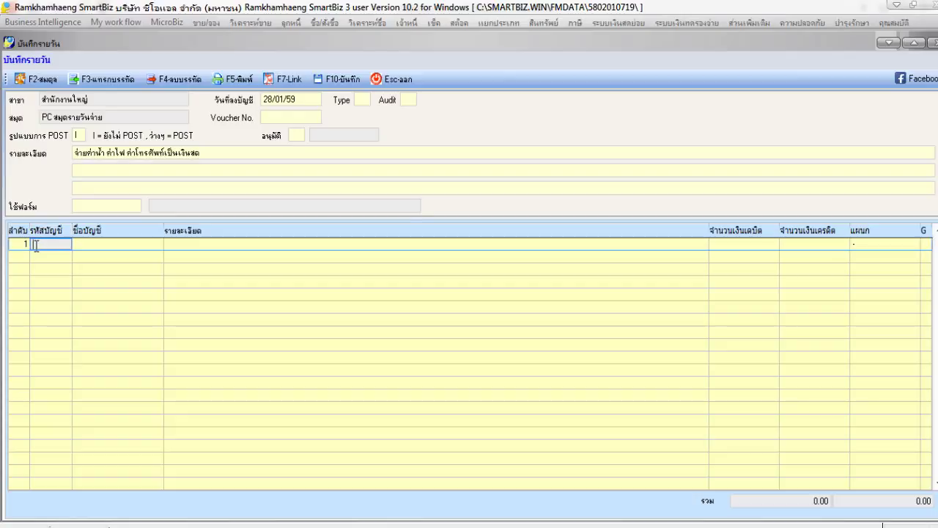
{"action": "key", "text": "Return"}
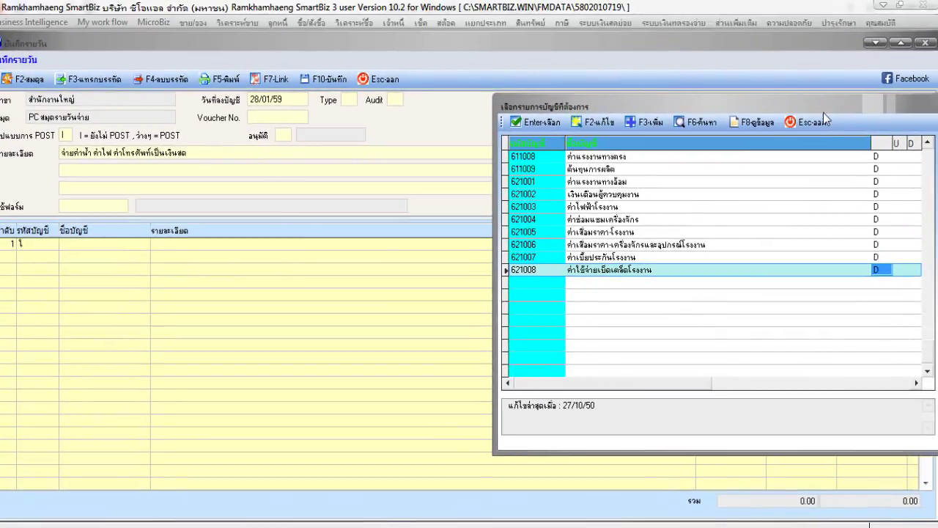
{"action": "left_click", "coordinate": [815, 81]}
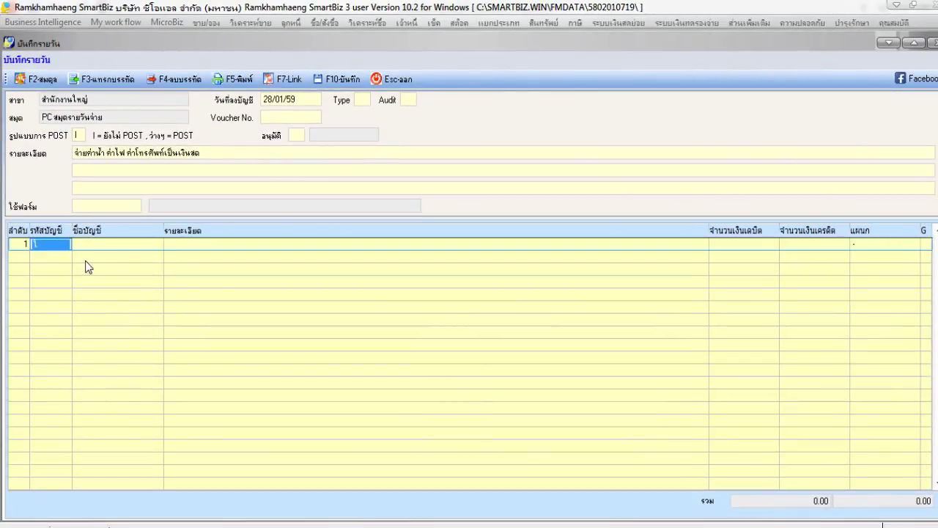
{"action": "type", "text": "จข"}
{"action": "key", "text": "BackSpace"}
{"action": "key", "text": "BackSpace"}
{"action": "key", "text": "BackSpace"}
- Choose account 512004 ค่าน้ำประปา from the account list for row 1 of the entry
{"action": "key", "text": "Return"}
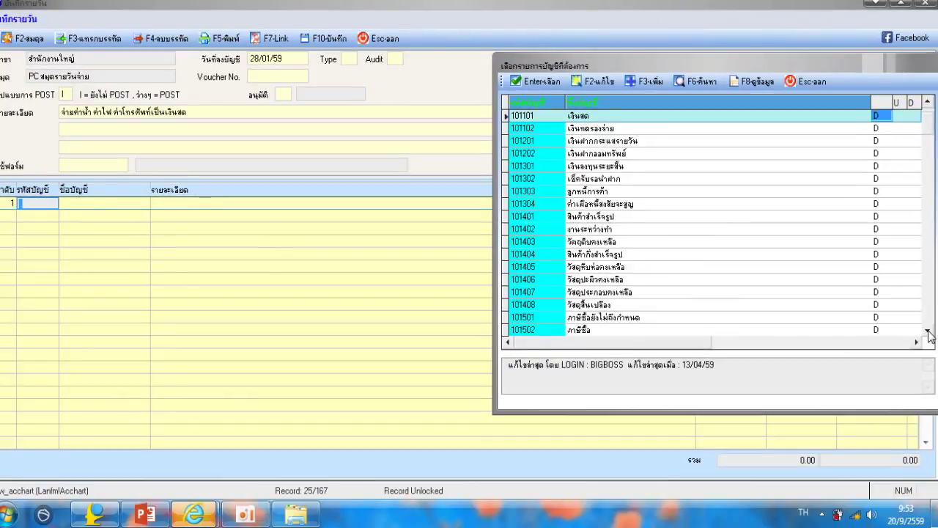
{"action": "scroll", "coordinate": [929, 334], "scroll_direction": "down", "scroll_amount": 13}
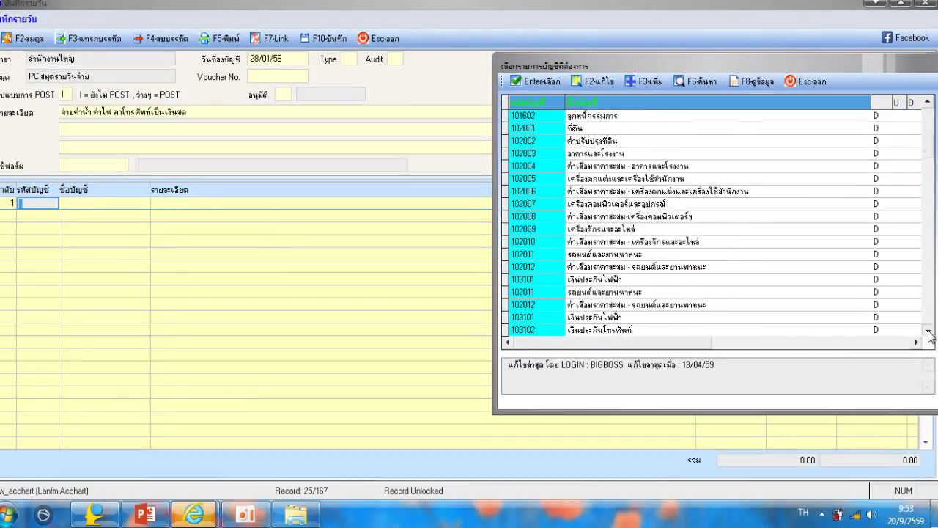
{"action": "scroll", "coordinate": [929, 333], "scroll_direction": "down", "scroll_amount": 15}
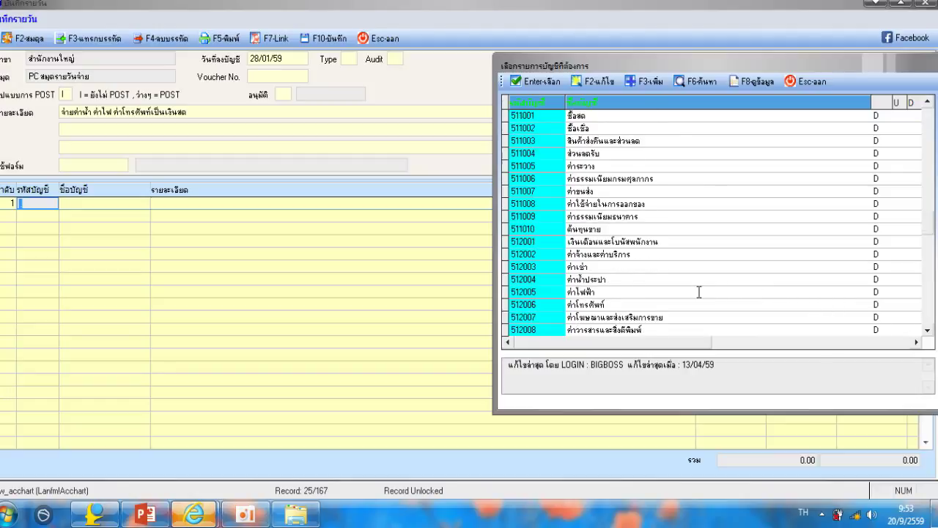
{"action": "left_click", "coordinate": [613, 279]}
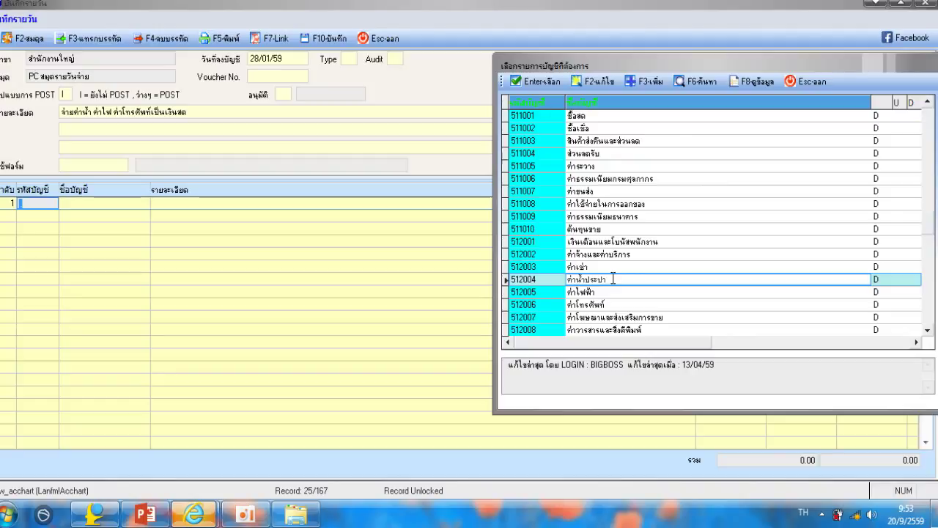
{"action": "key", "text": "Return"}
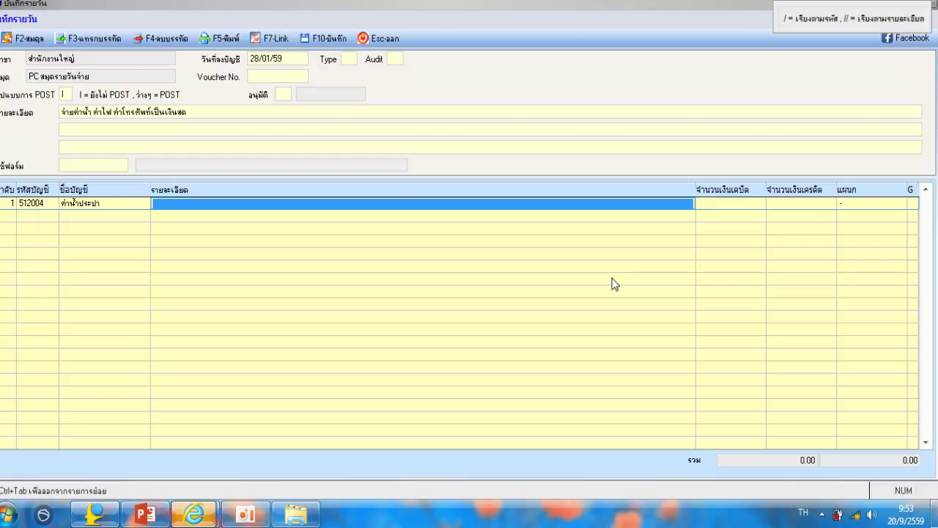
- Leave the ค่าน้ำประปา row's description blank and enter a debit amount of 2,100.00
{"action": "key", "text": "Return"}
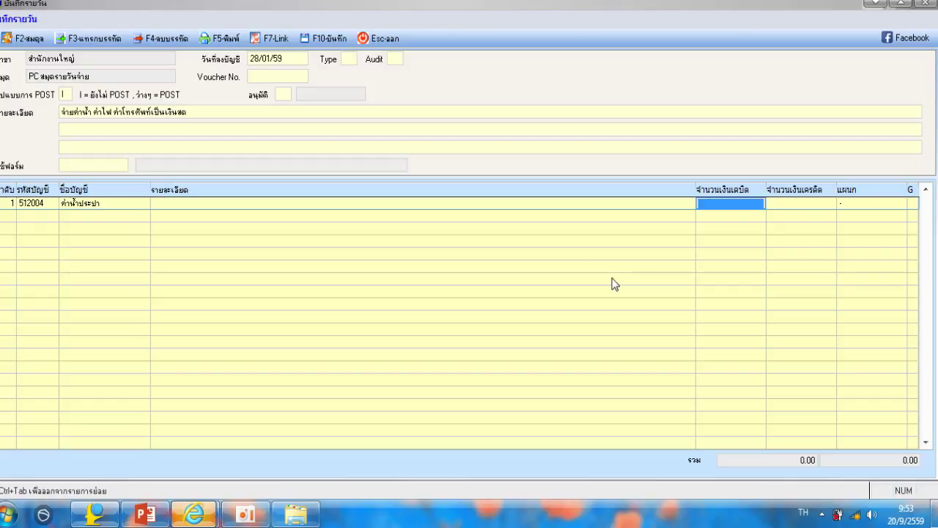
{"action": "type", "text": "210.0"}
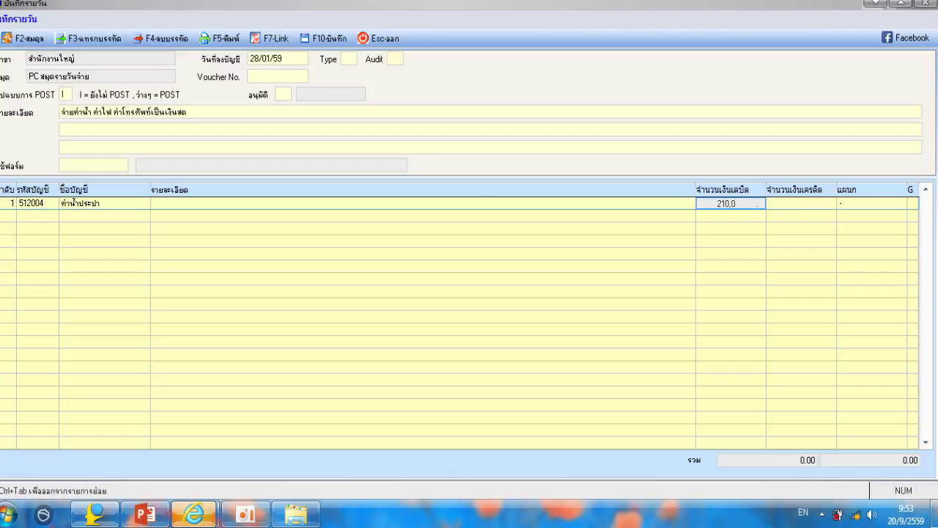
{"action": "key", "text": "Return"}
{"action": "key", "text": "Return"}
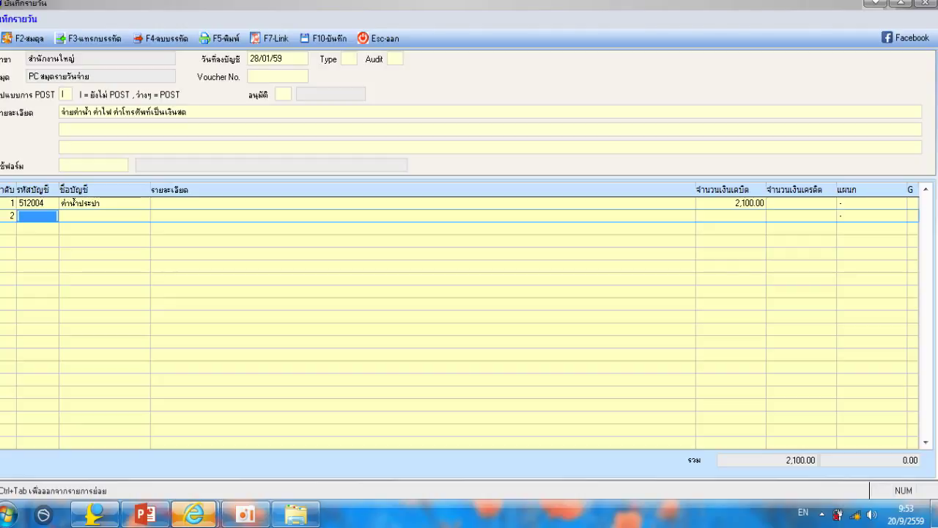
- Choose account 512005 ค่าไฟฟ้า from the account list for row 2 of the entry
{"action": "key", "text": "Return"}
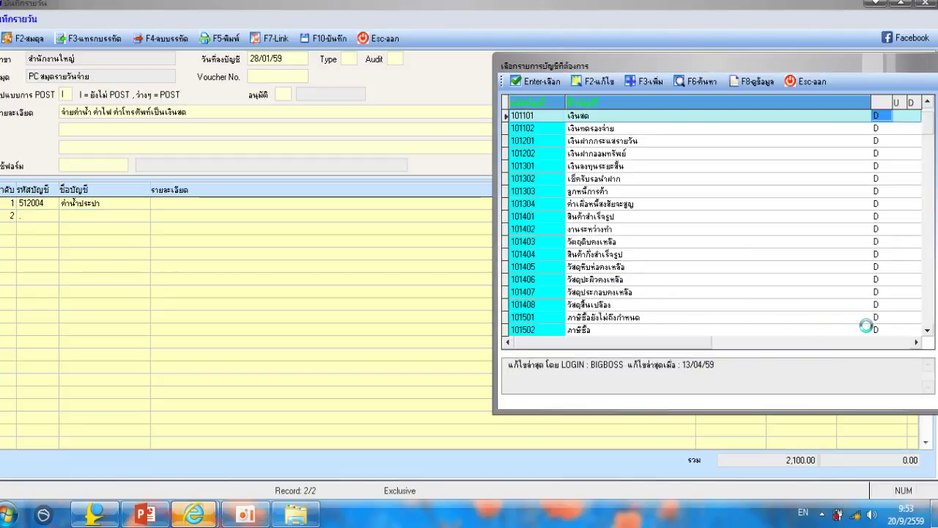
{"action": "left_click", "coordinate": [929, 331]}
{"action": "left_click", "coordinate": [928, 334]}
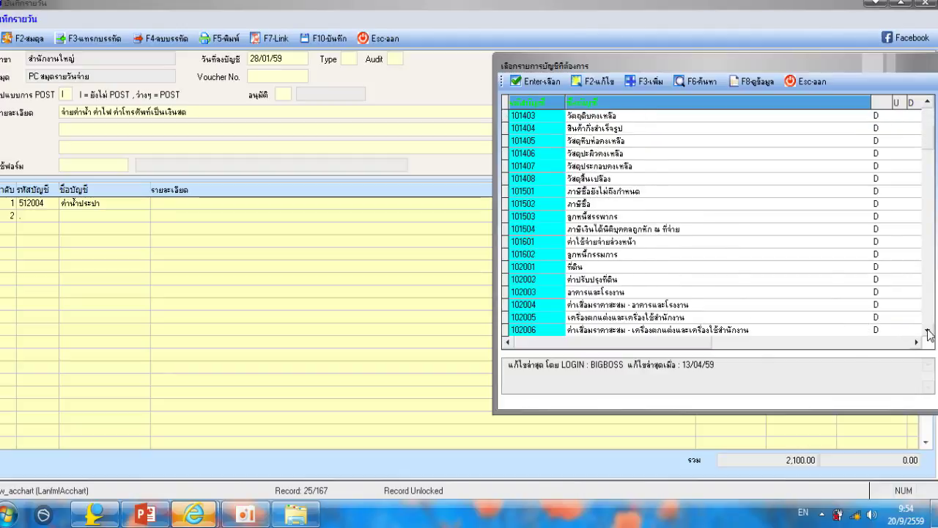
{"action": "left_click", "coordinate": [928, 334]}
{"action": "left_click", "coordinate": [929, 334]}
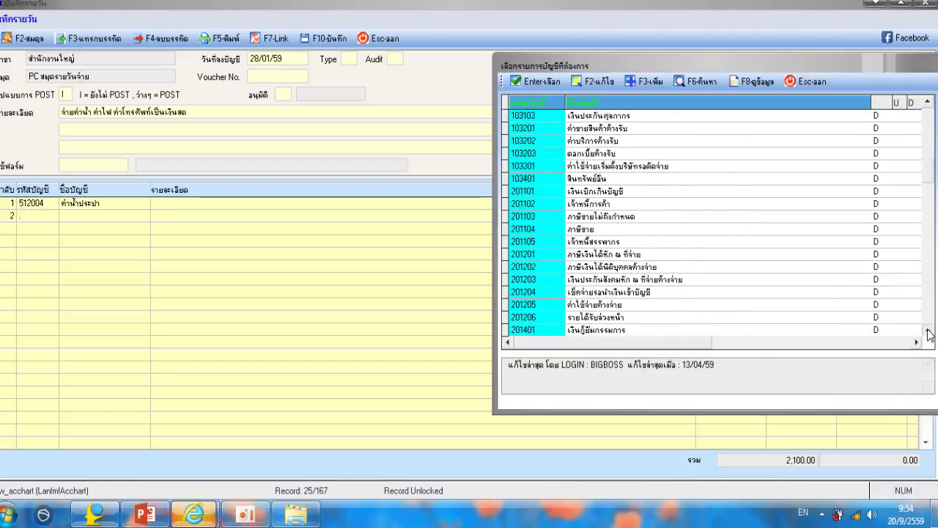
{"action": "left_click", "coordinate": [928, 334]}
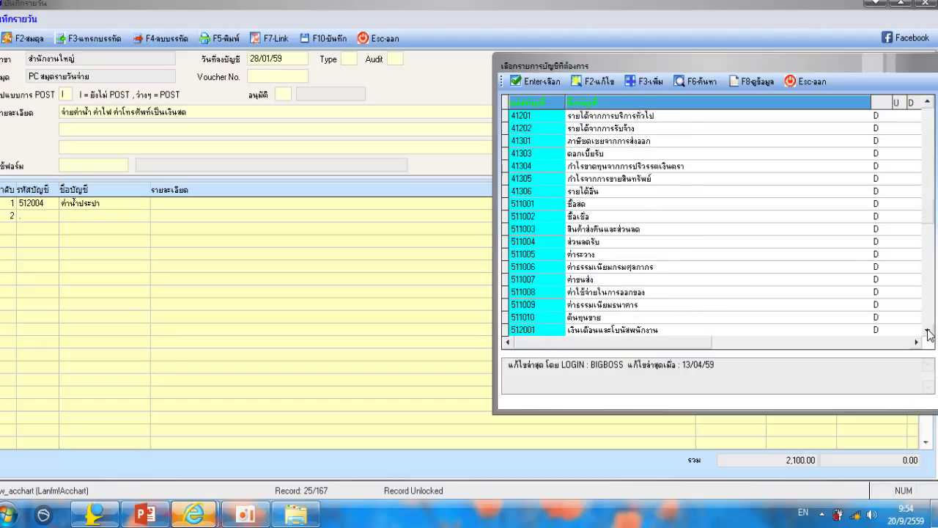
{"action": "left_click", "coordinate": [928, 333]}
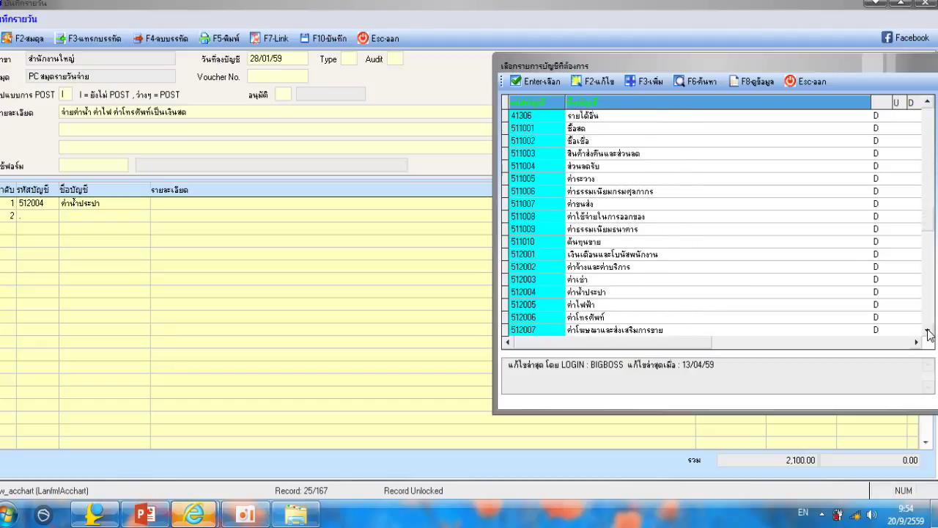
{"action": "left_click", "coordinate": [606, 305]}
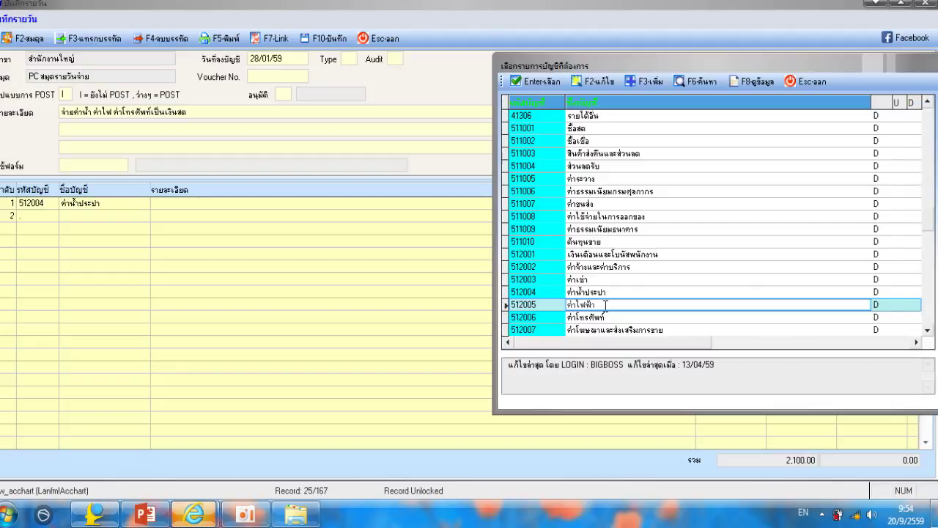
{"action": "key", "text": "Return"}
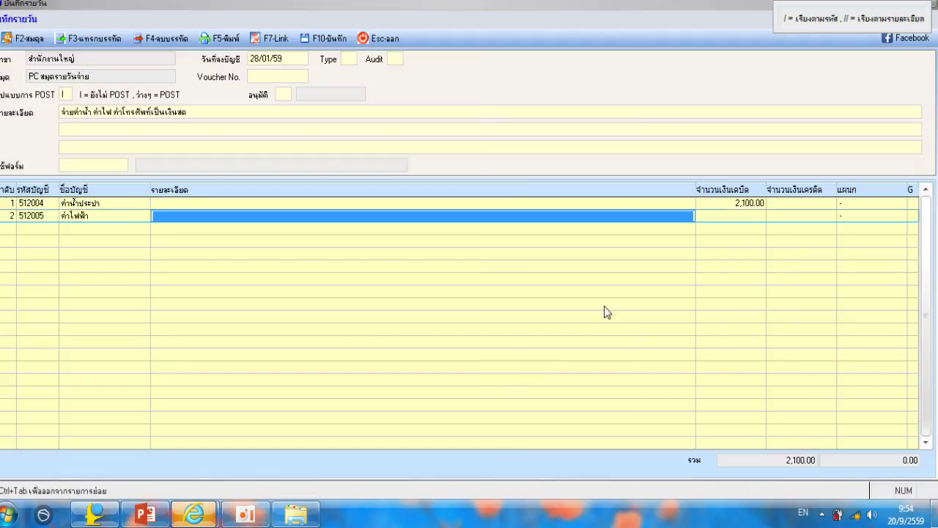
- Leave the ค่าไฟฟ้า row's description blank and enter a debit amount of 3,100.00
{"action": "key", "text": "Return"}
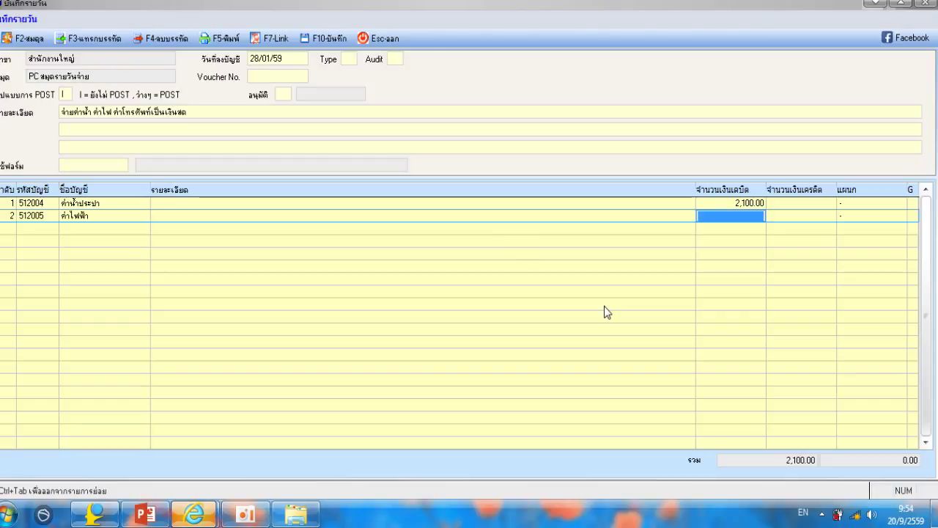
{"action": "type", "text": "310.0"}
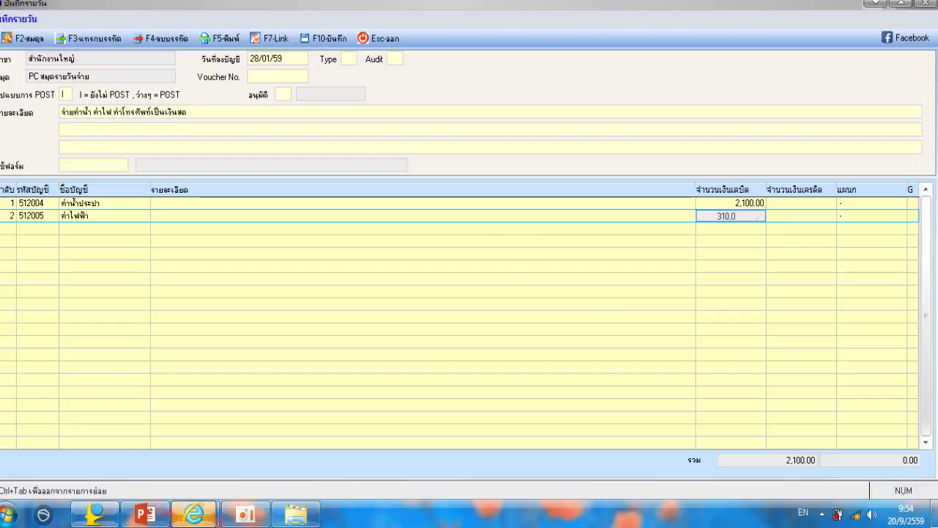
{"action": "key", "text": "Return"}
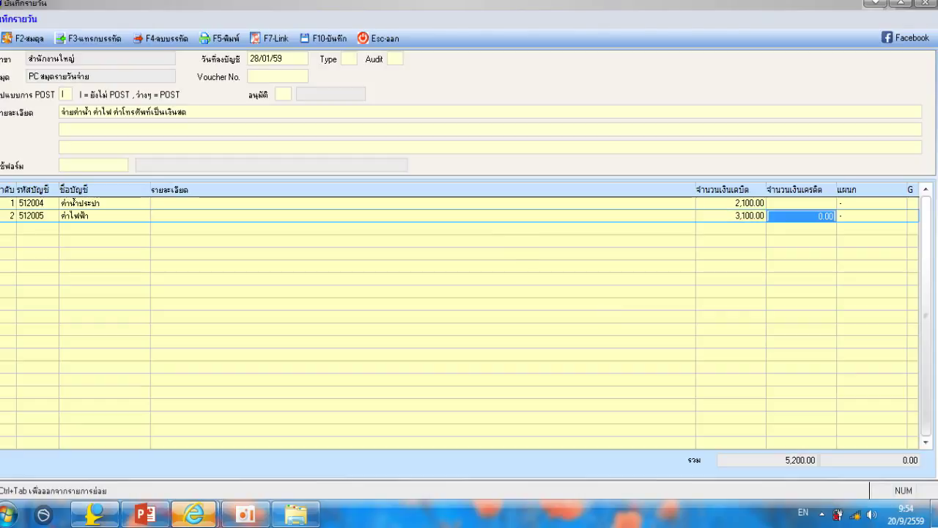
{"action": "key", "text": "Return"}
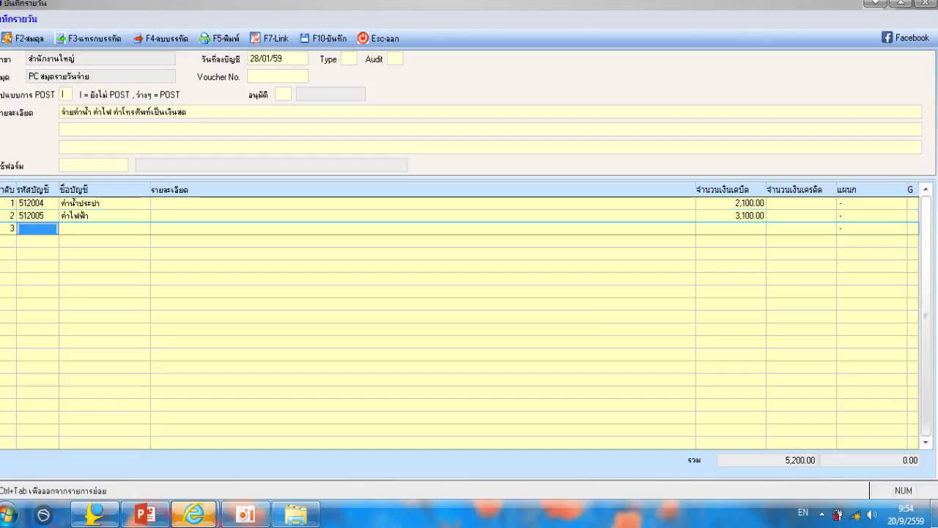
- Choose account 512006 ค่าโทรศัพท์ from the account list for row 3 of the entry
{"action": "key", "text": "Return"}
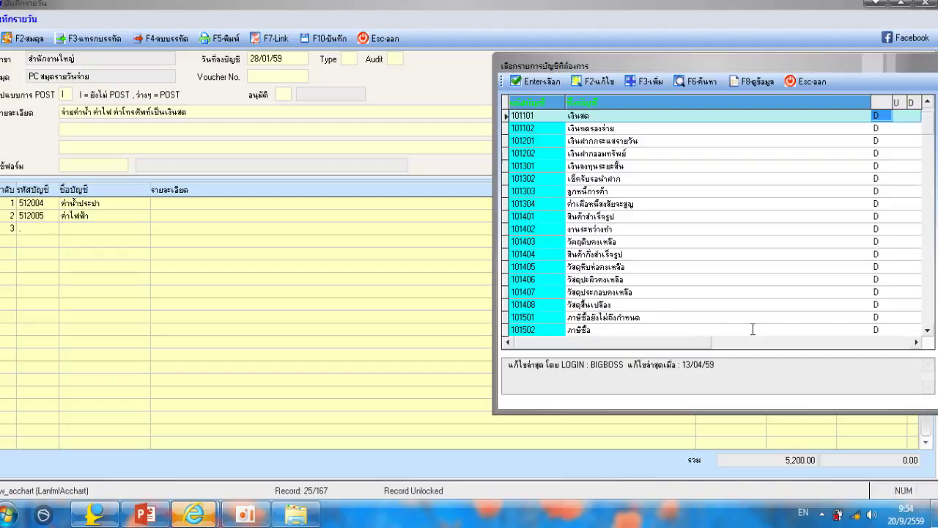
{"action": "left_click", "coordinate": [929, 331]}
{"action": "left_click", "coordinate": [929, 331]}
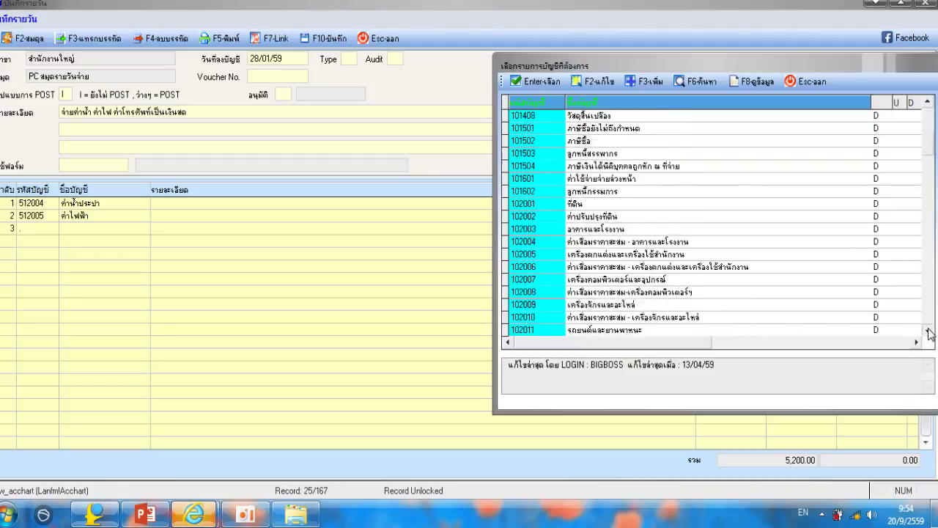
{"action": "left_click_drag", "start_coordinate": [929, 331], "coordinate": [929, 331]}
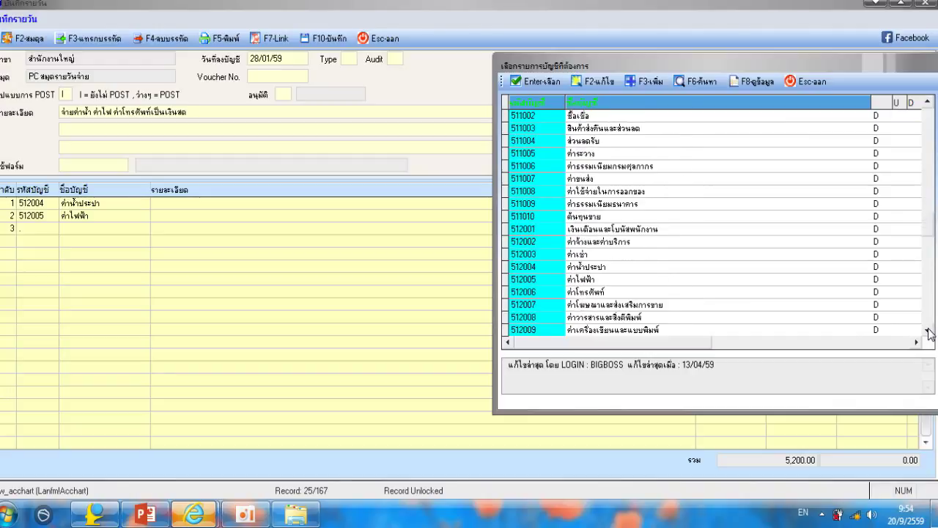
{"action": "double_click", "coordinate": [610, 293]}
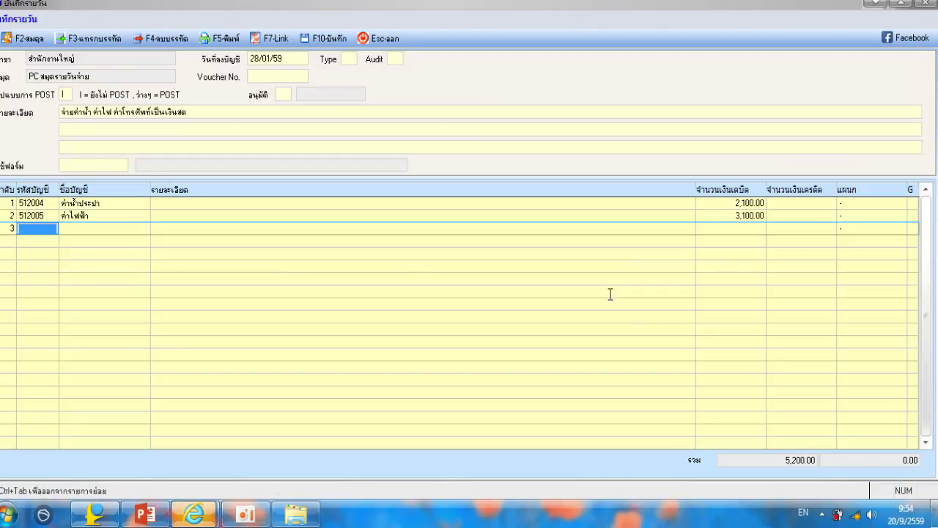
- Leave the ค่าโทรศัพท์ row's description blank and enter a debit amount of 1,200.00
{"action": "key", "text": "Return"}
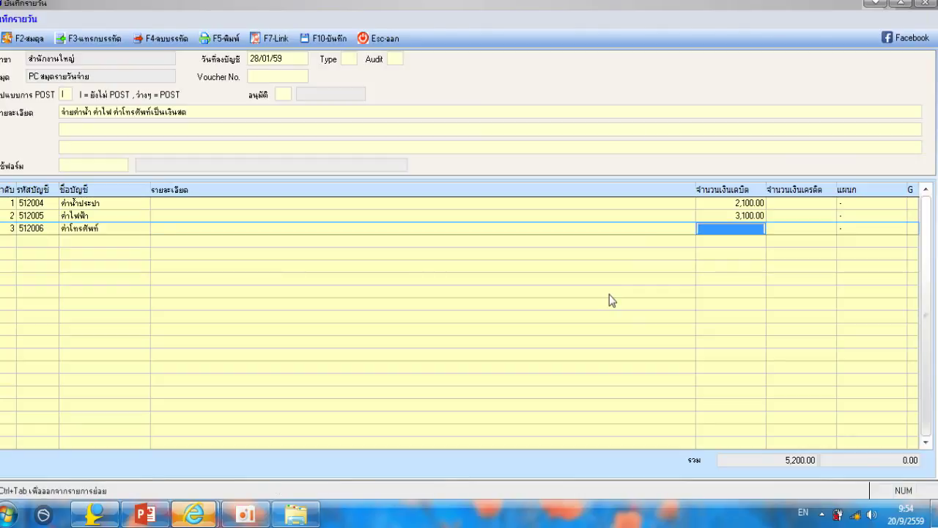
{"action": "type", "text": "1200"}
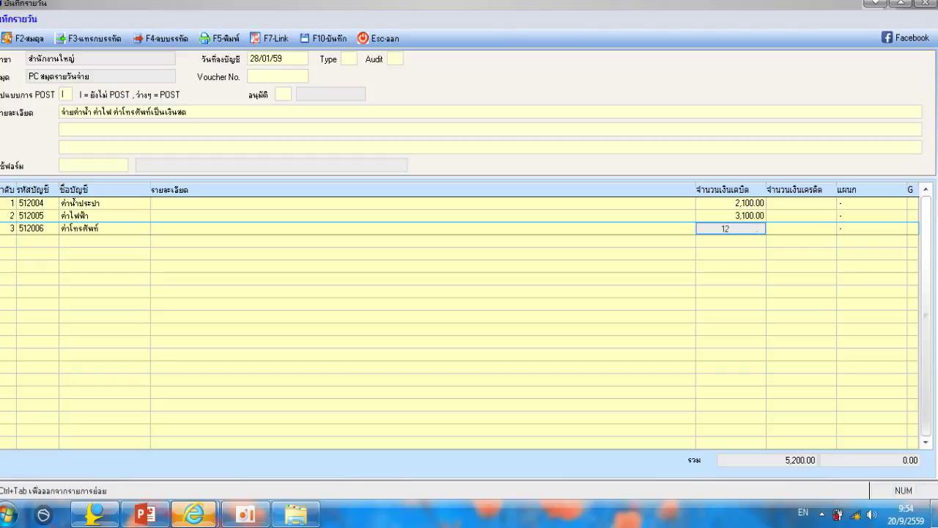
{"action": "key", "text": "Return"}
{"action": "key", "text": "Return"}
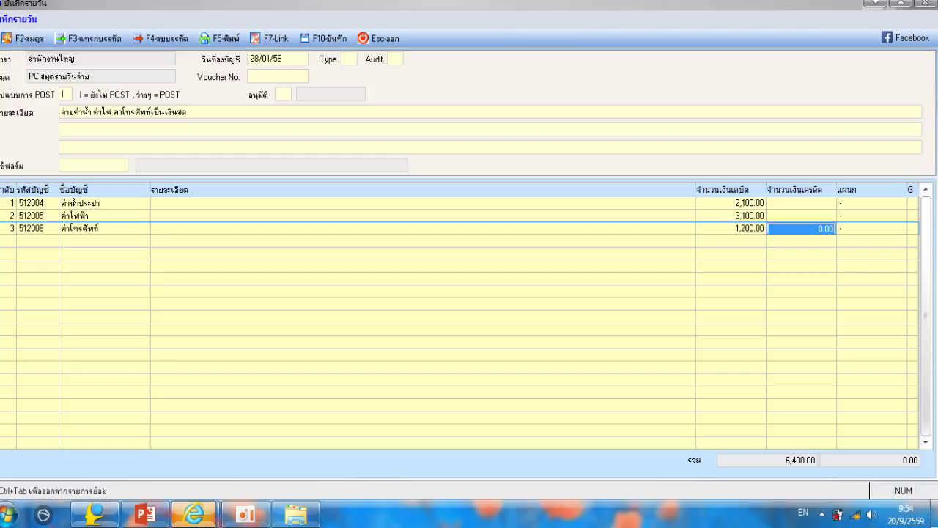
{"action": "key", "text": "Return"}
- Choose account 101502 ภาษีซื้อ from the account list for row 4 of the entry
{"action": "type", "text": "."}
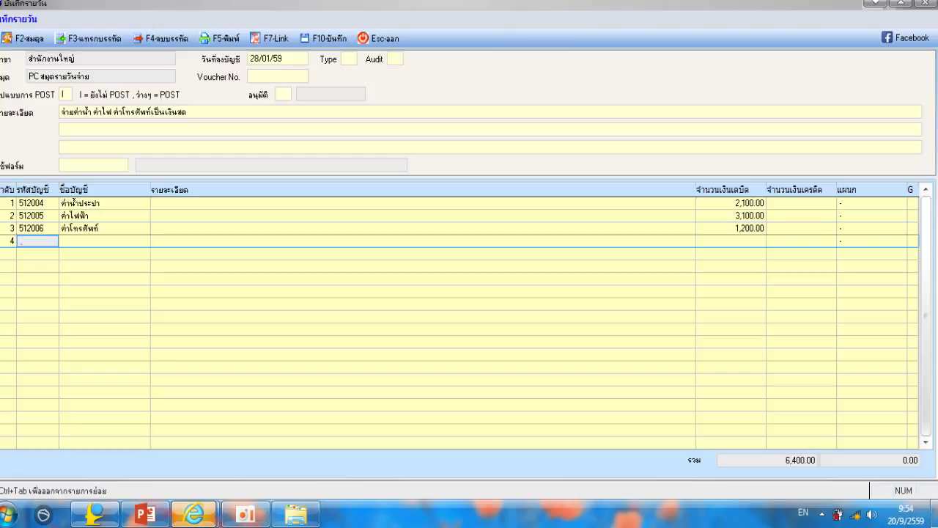
{"action": "key", "text": "Return"}
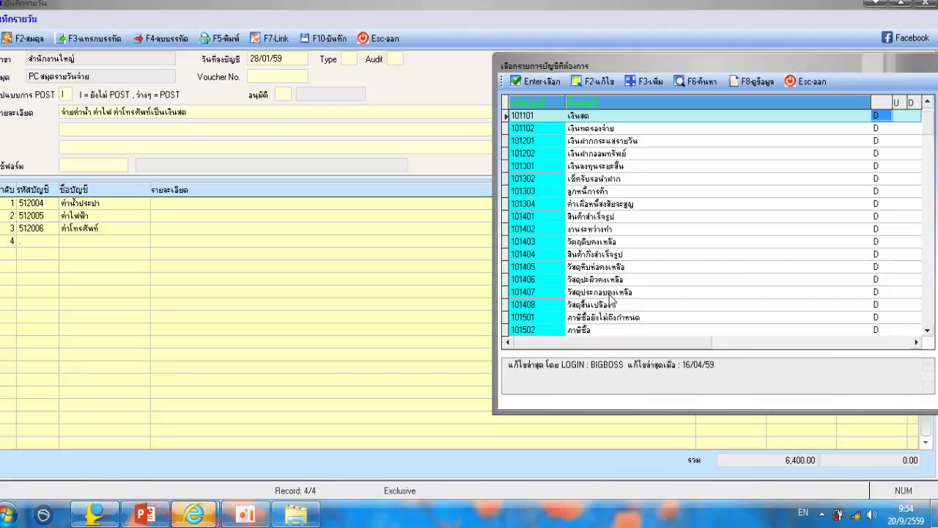
{"action": "left_click", "coordinate": [592, 330]}
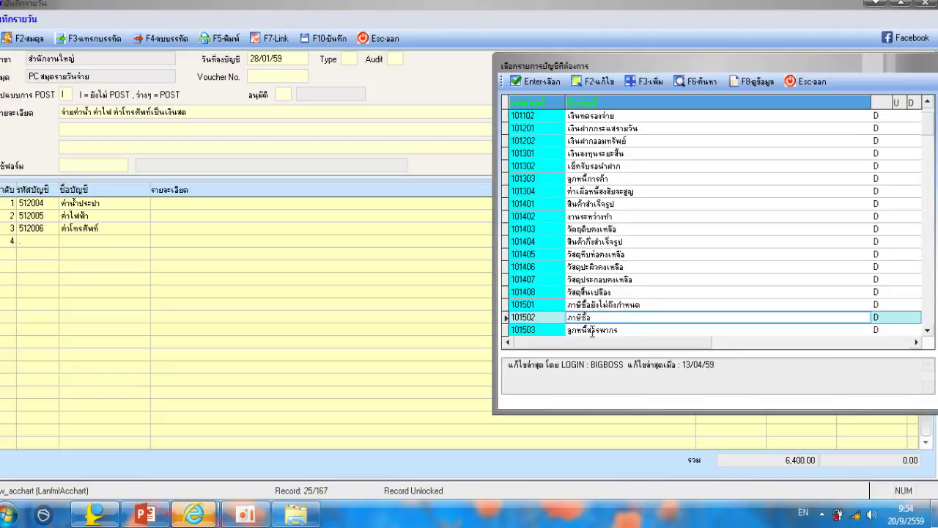
{"action": "scroll", "coordinate": [593, 331], "scroll_direction": "down", "scroll_amount": 1}
{"action": "left_click", "coordinate": [601, 304]}
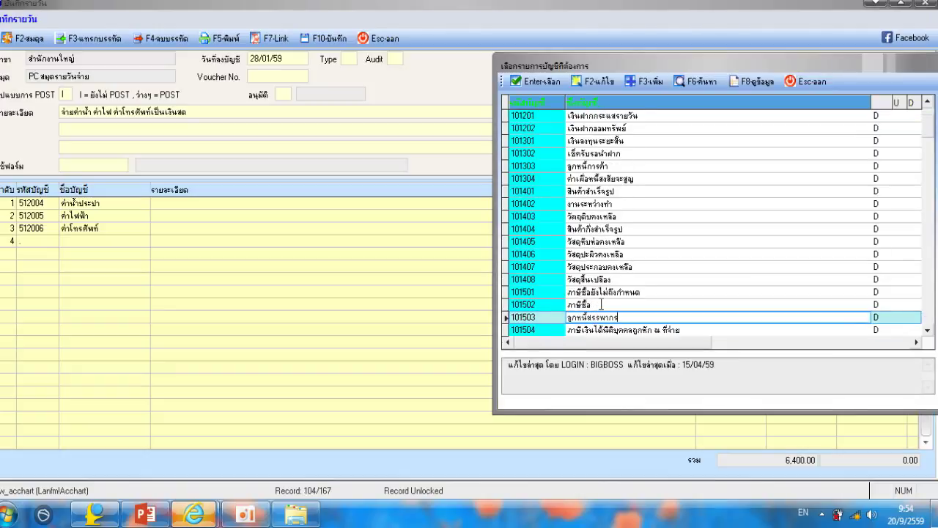
{"action": "double_click", "coordinate": [601, 304]}
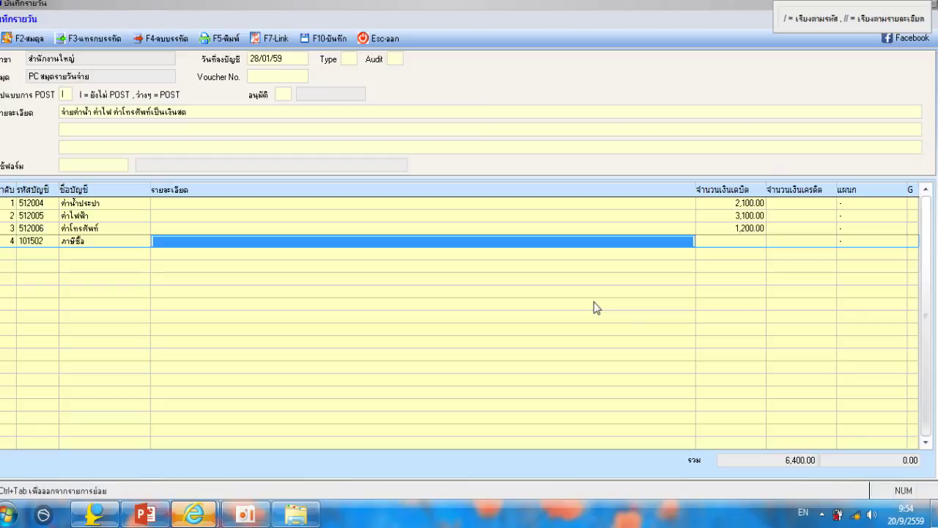
- Leave the ภาษีซื้อ row's description blank and enter a debit amount of 448.00
{"action": "key", "text": "Return"}
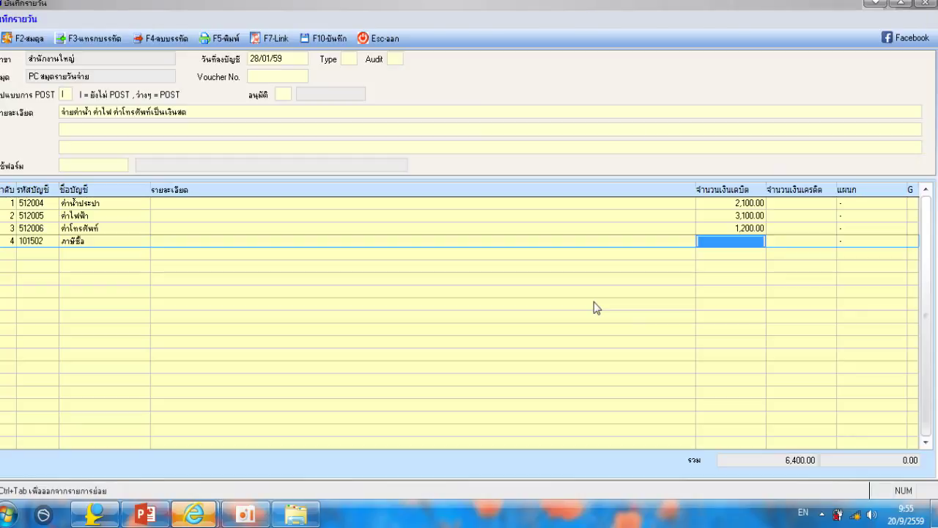
{"action": "type", "text": "448,"}
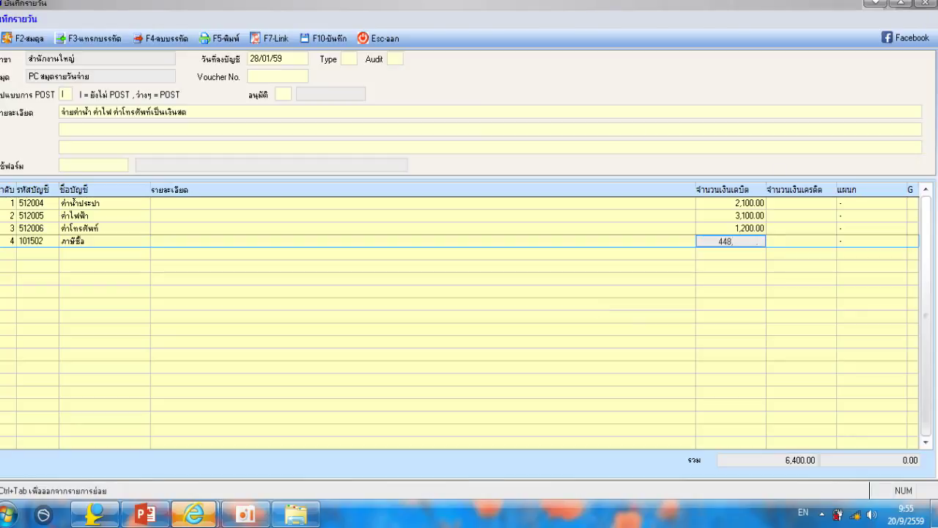
{"action": "key", "text": "Return"}
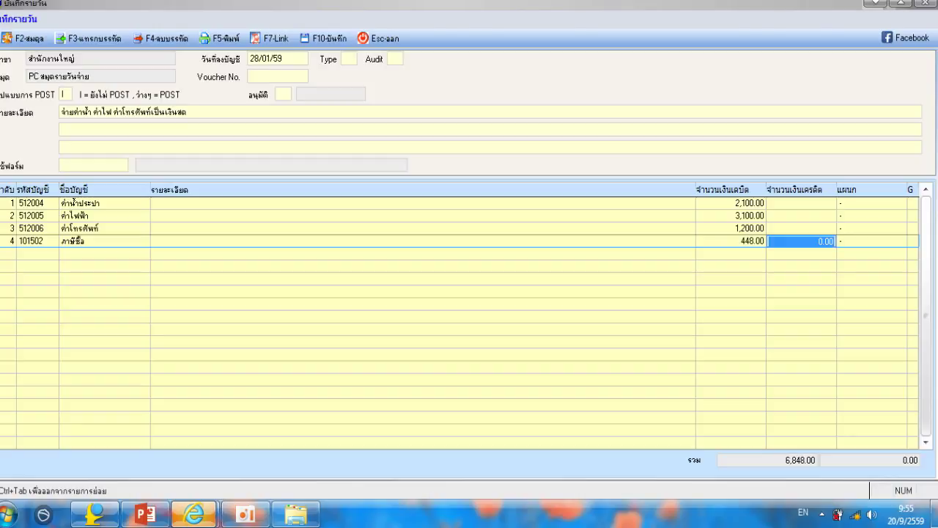
{"action": "key", "text": "Return"}
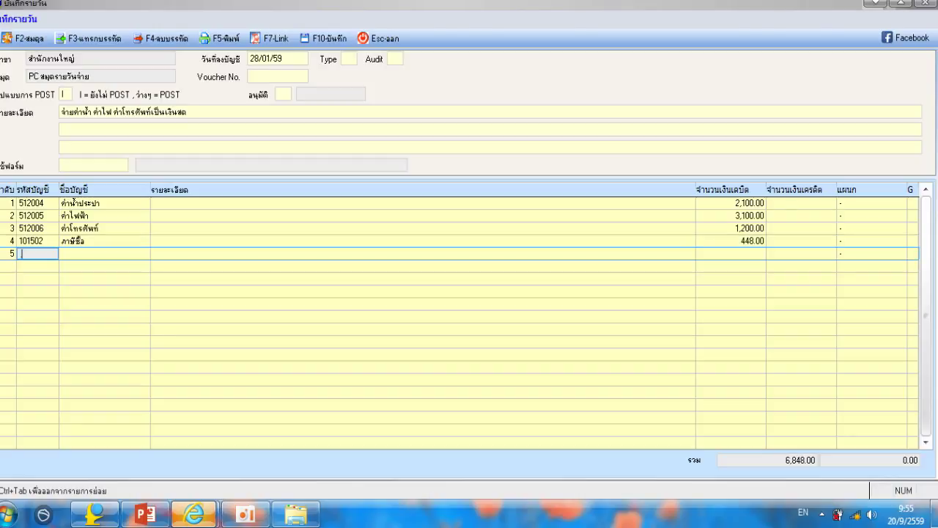
- Set the account for row 5 of the entry to 101101 เงินสด
{"action": "key", "text": "Return"}
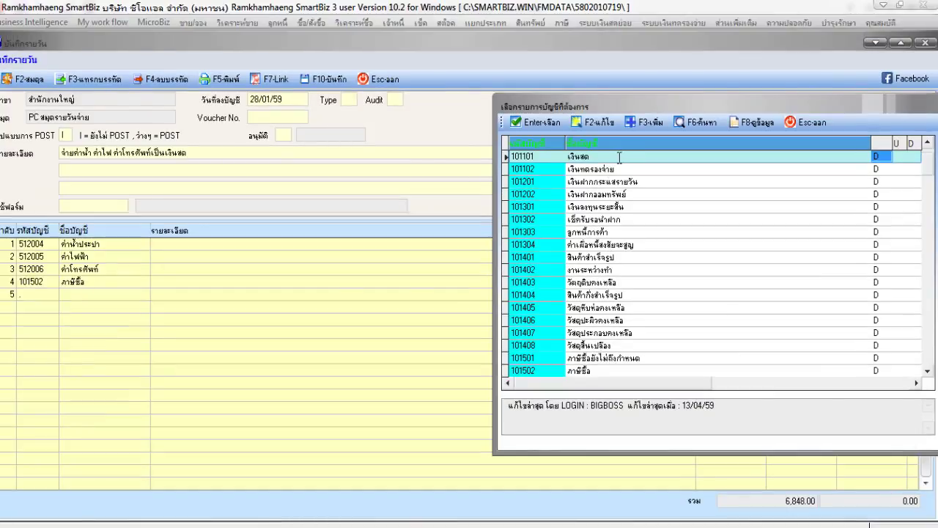
{"action": "key", "text": "Escape"}
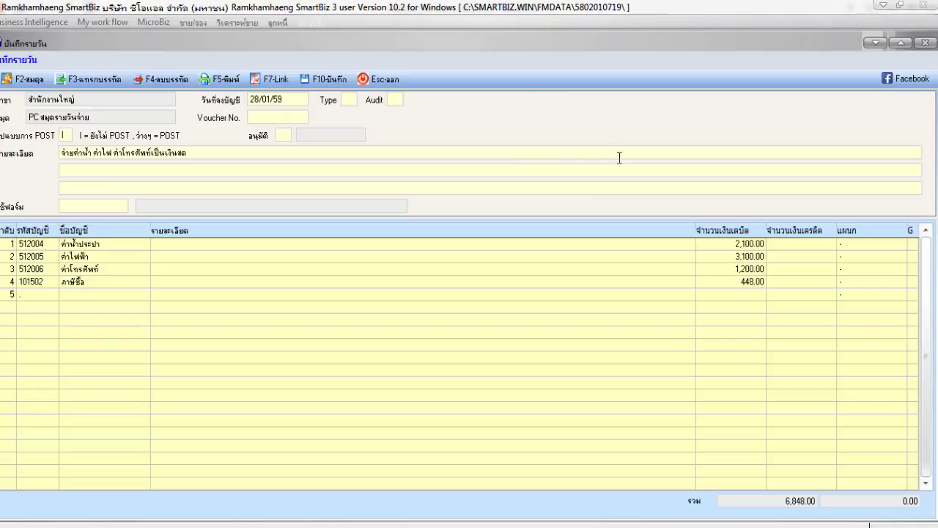
{"action": "key", "text": "Return"}
{"action": "type", "text": "101101"}
{"action": "key", "text": "Return"}
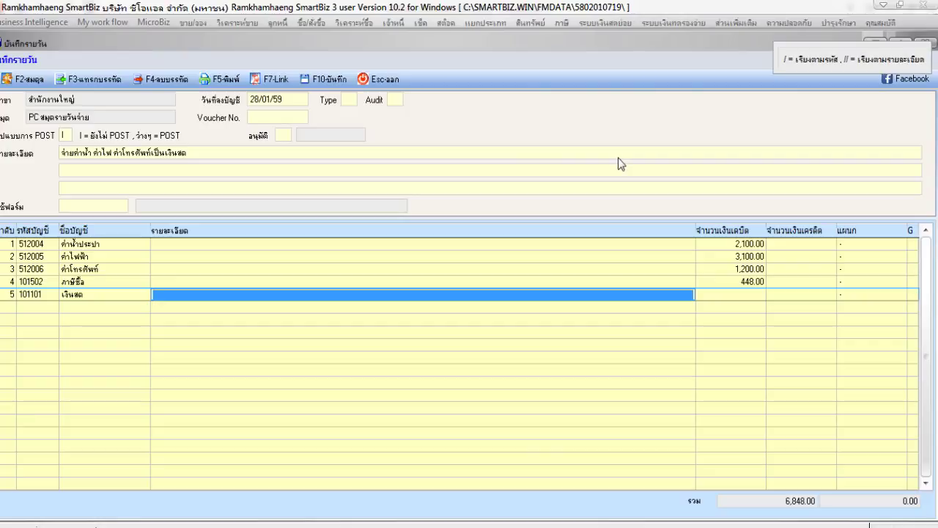
- Leave the เงินสด row's description and debit blank and enter a credit amount of 6,848.00
{"action": "key", "text": "Return"}
{"action": "key", "text": "Return"}
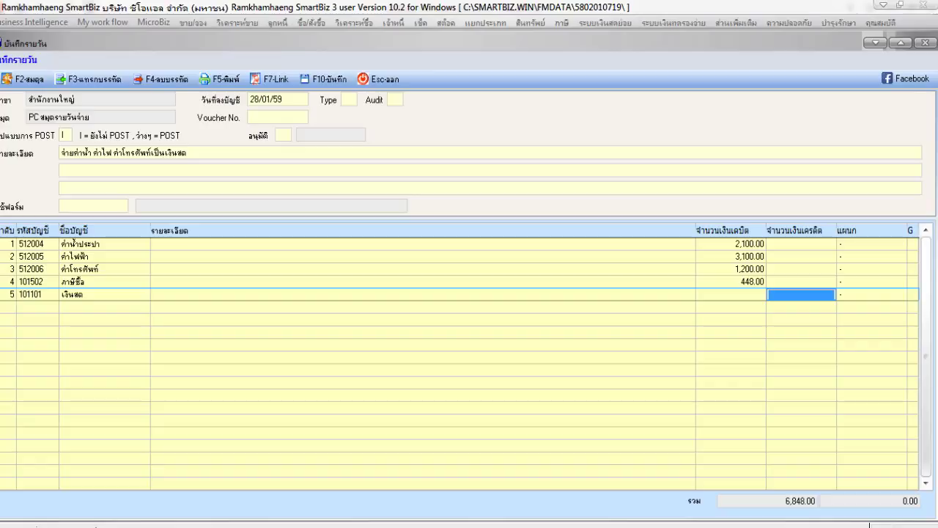
{"action": "type", "text": "6848"}
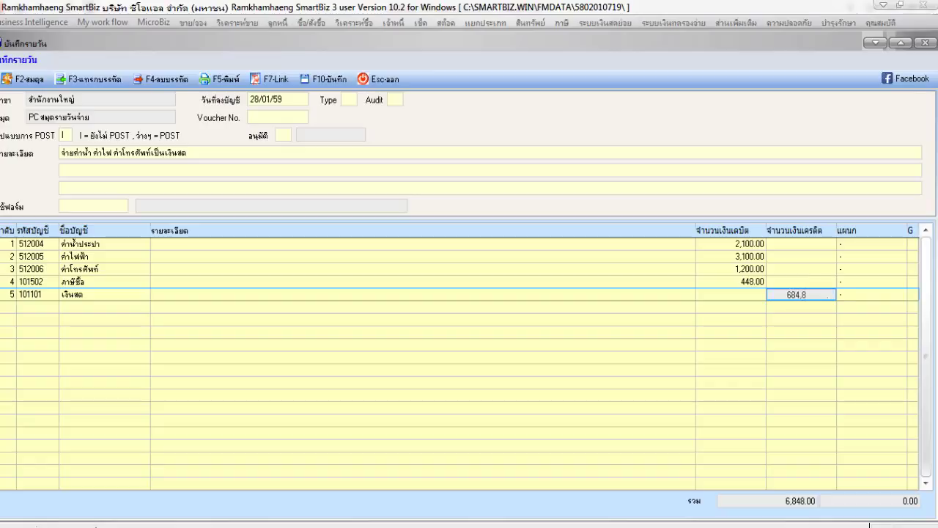
{"action": "key", "text": "Return"}
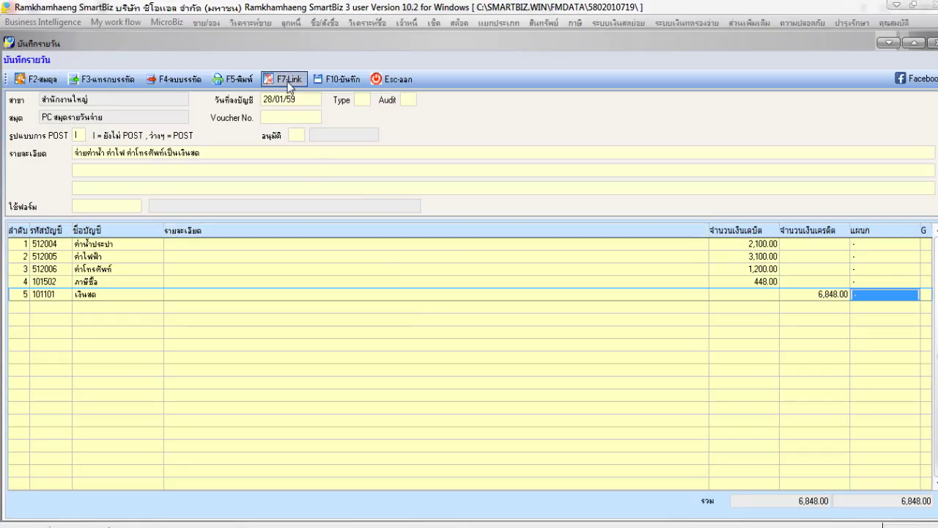
- Add a linked supporting document of group PINVC_SERV, the cash purchase invoice/tax invoice for services, to the journal entry
{"action": "left_click", "coordinate": [288, 80]}
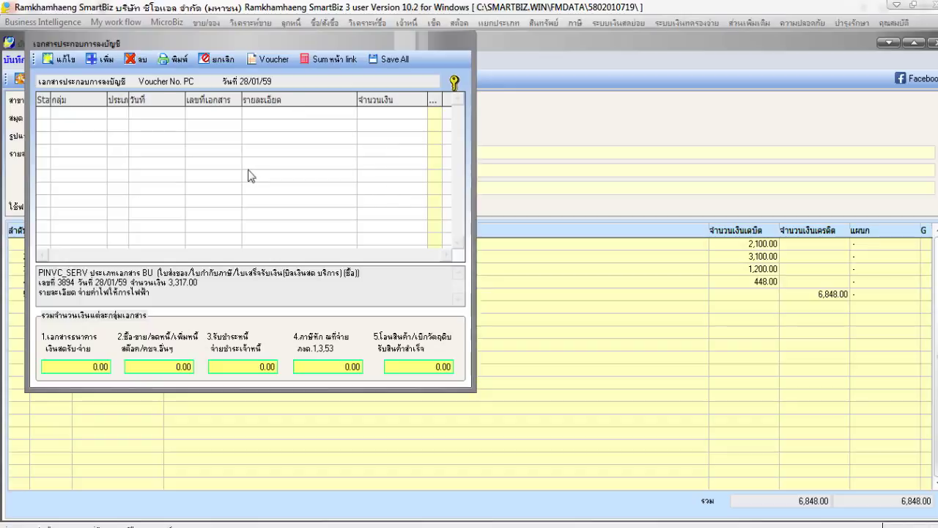
{"action": "left_click", "coordinate": [104, 61]}
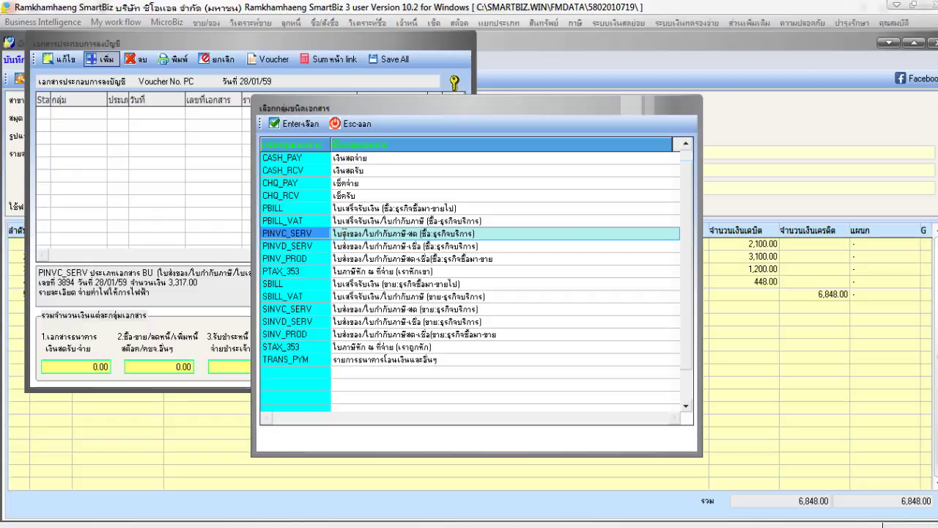
{"action": "double_click", "coordinate": [345, 233]}
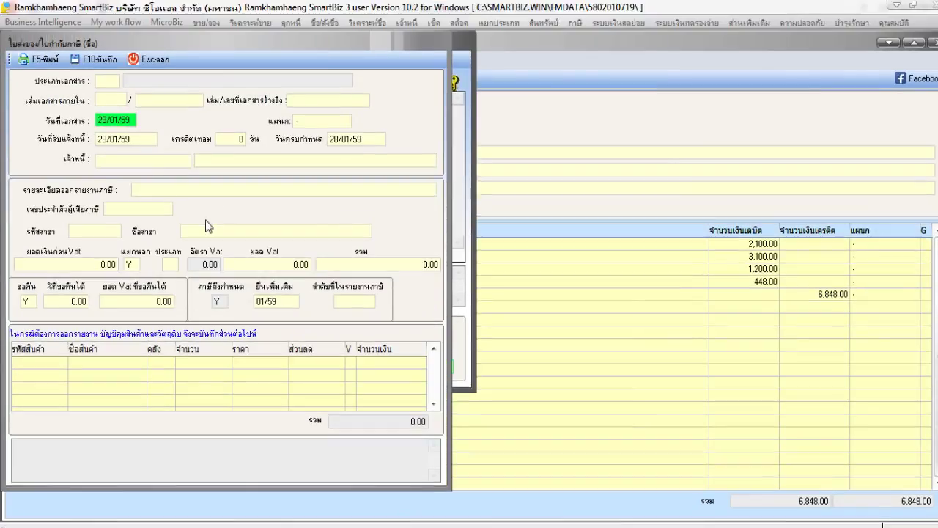
- Set the purchase tax invoice's document type to BU, the delivery/tax invoice/receipt for cash services
{"action": "left_click", "coordinate": [115, 83]}
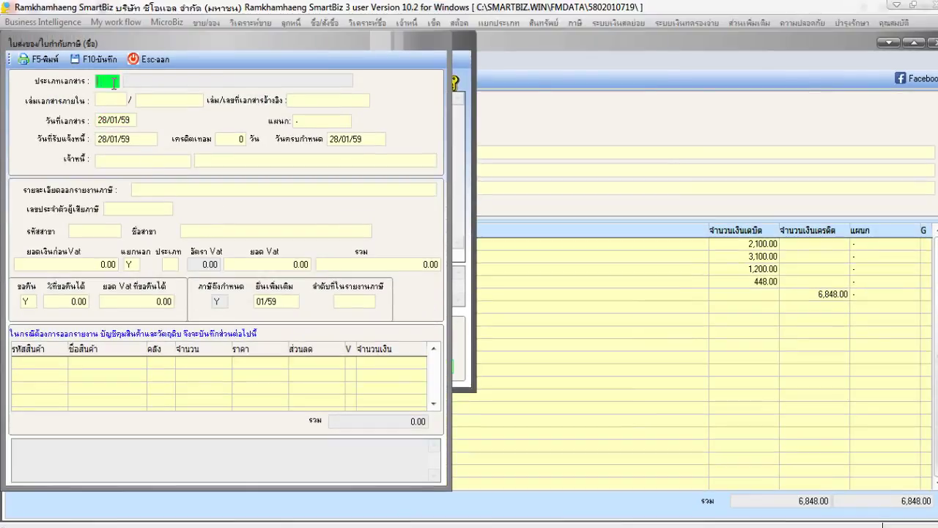
{"action": "double_click", "coordinate": [114, 84]}
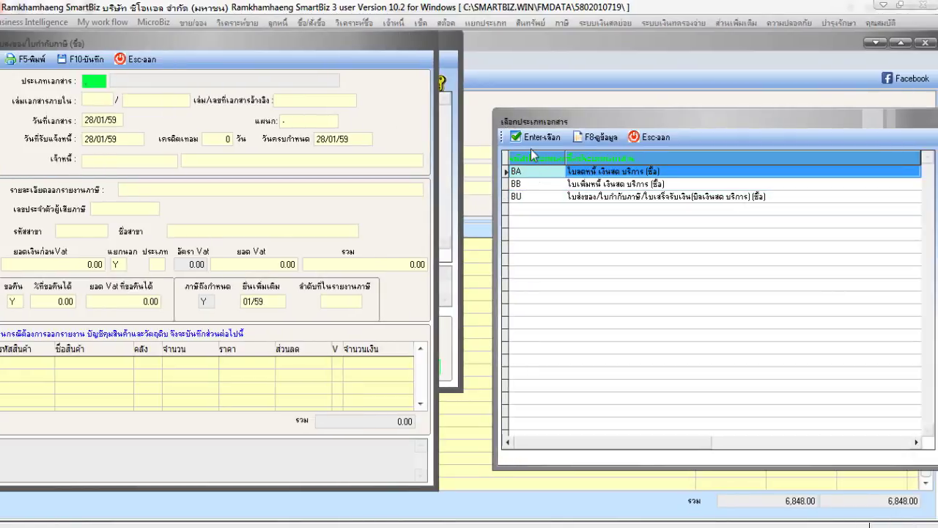
{"action": "double_click", "coordinate": [539, 196]}
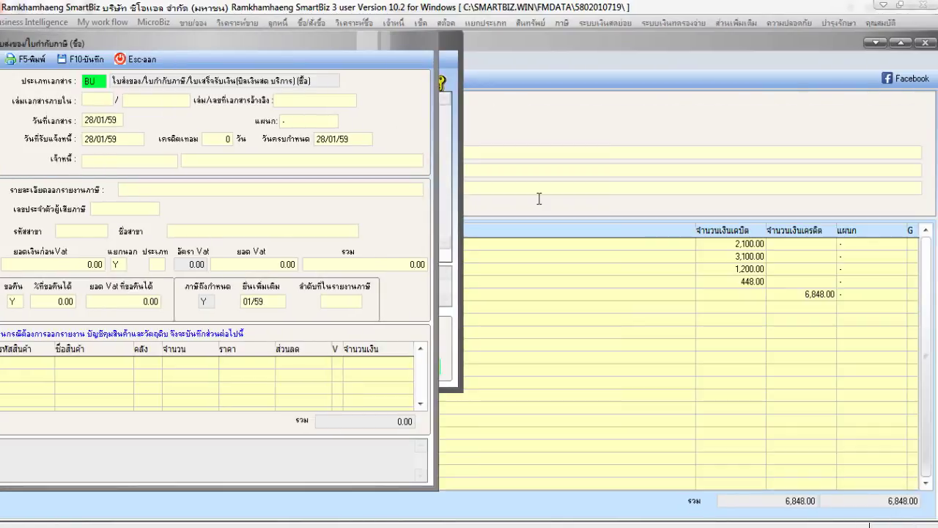
- Fill in internal document number 0001/0000001 and enter 1287 as the invoice's reference document number
{"action": "left_click", "coordinate": [155, 99]}
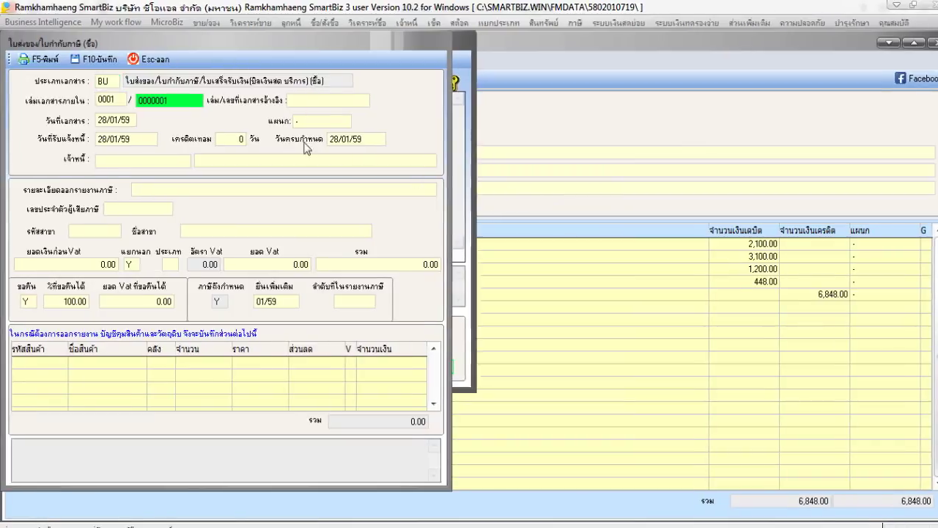
{"action": "left_click", "coordinate": [294, 103]}
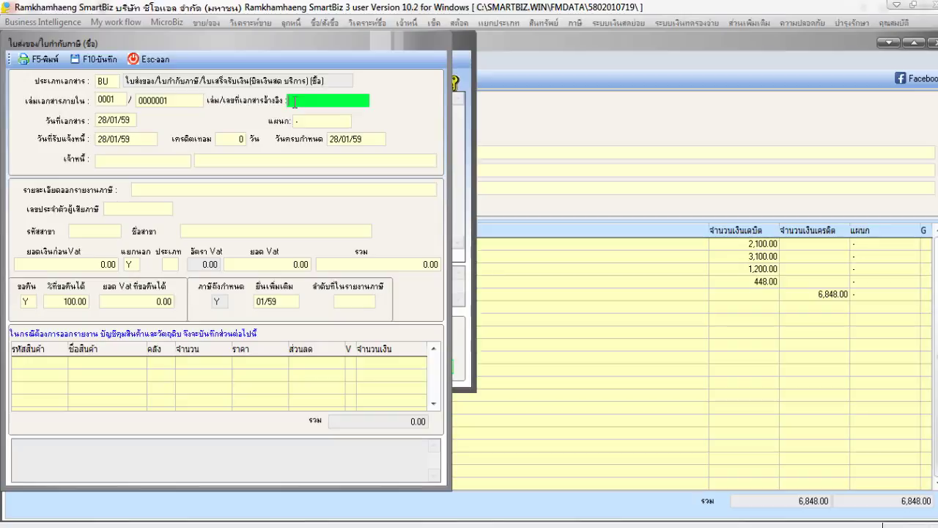
{"action": "type", "text": "1287"}
{"action": "key", "text": "Return"}
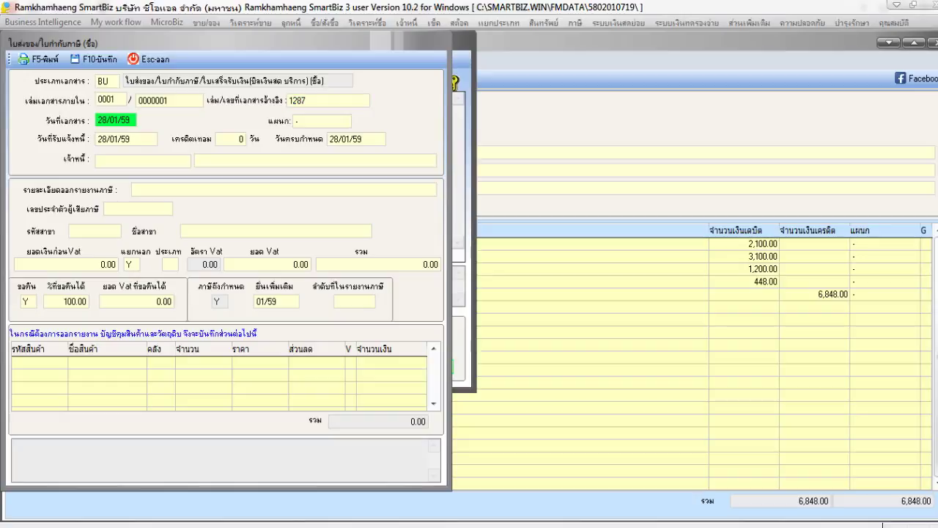
- Choose creditor S-03 เจ้าหนี้สาธารณูปโภค for the invoice and agree to use the creditor's branch code in the tax report
{"action": "left_click", "coordinate": [146, 160]}
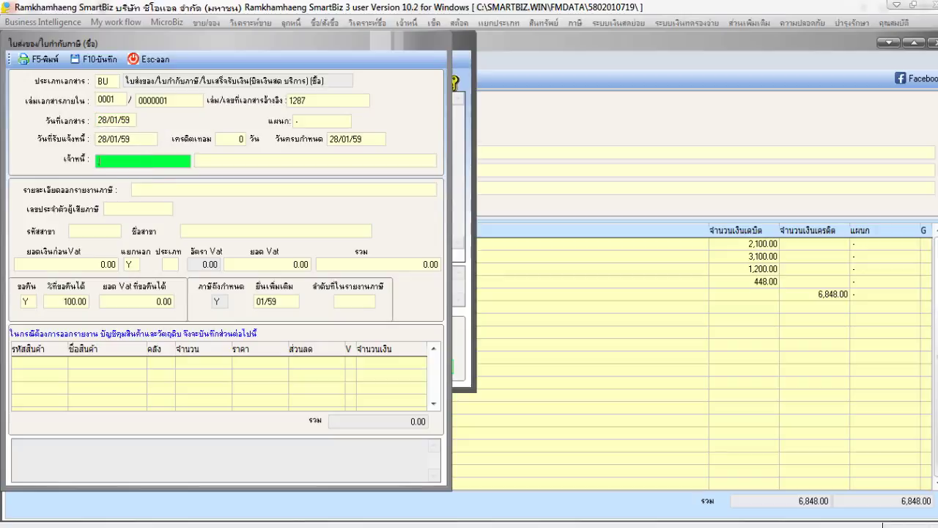
{"action": "key", "text": "Return"}
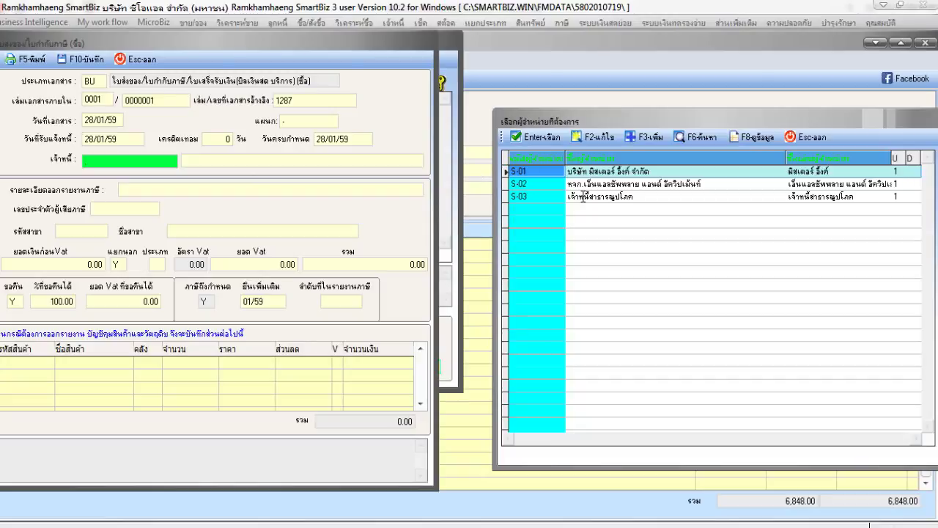
{"action": "double_click", "coordinate": [583, 196]}
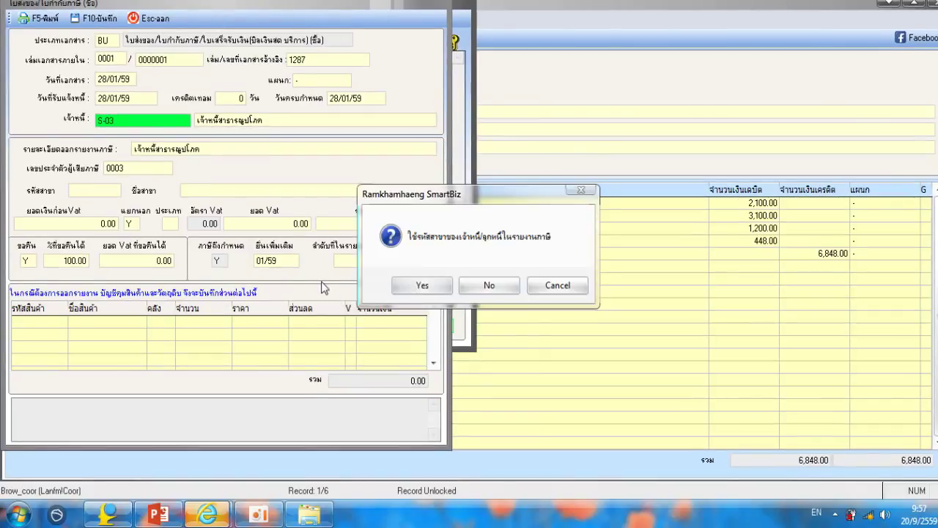
{"action": "left_click", "coordinate": [402, 314]}
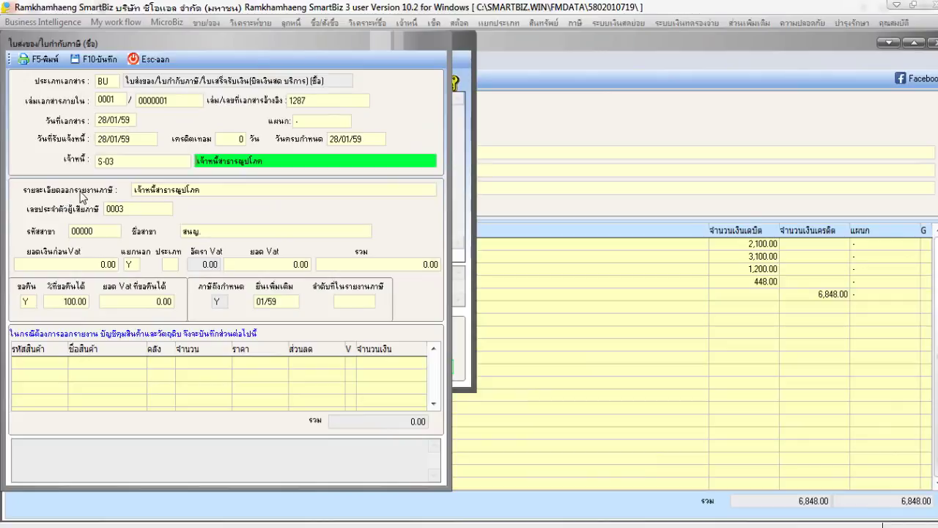
- Replace the invoice's tax report description with จ่ายค่าน้ำให้การประปานครหลวง
{"action": "left_click", "coordinate": [204, 190]}
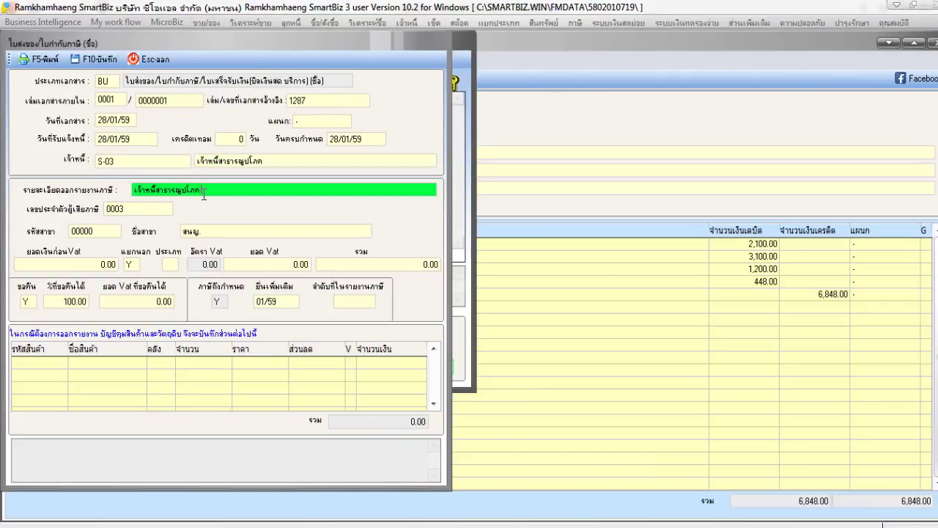
{"action": "key", "text": "BackSpace"}
{"action": "key", "text": "BackSpace"}
{"action": "key", "text": "BackSpace"}
{"action": "key", "text": "BackSpace"}
{"action": "key", "text": "BackSpace"}
{"action": "key", "text": "BackSpace"}
{"action": "key", "text": "BackSpace"}
{"action": "key", "text": "BackSpace"}
{"action": "key", "text": "BackSpace"}
{"action": "key", "text": "BackSpace"}
{"action": "key", "text": "BackSpace"}
{"action": "key", "text": "BackSpace"}
{"action": "key", "text": "BackSpace"}
{"action": "key", "text": "BackSpace"}
{"action": "key", "text": "BackSpace"}
{"action": "key", "text": "BackSpace"}
{"action": "key", "text": "BackSpace"}
{"action": "key", "text": "BackSpace"}
{"action": "key", "text": "BackSpace"}
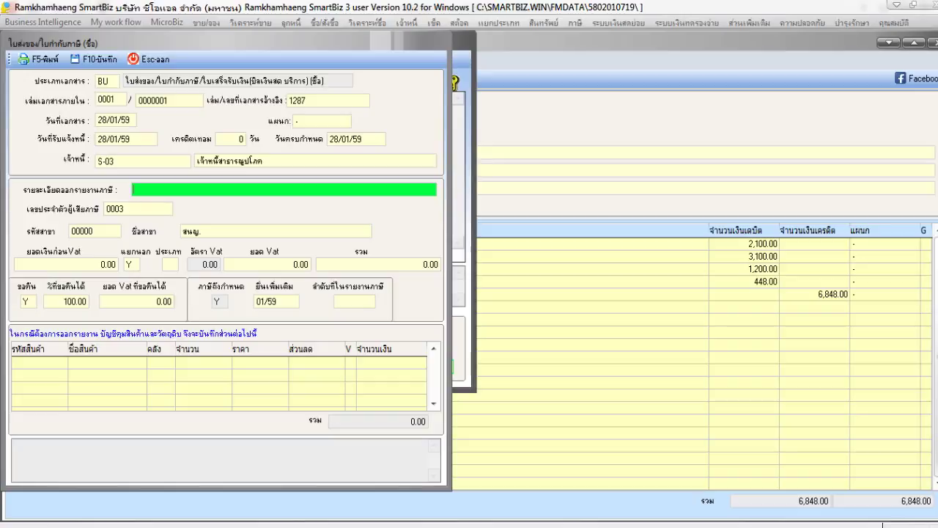
{"action": "type", "text": "จ่ายค่าน้ำไฟการประป"}
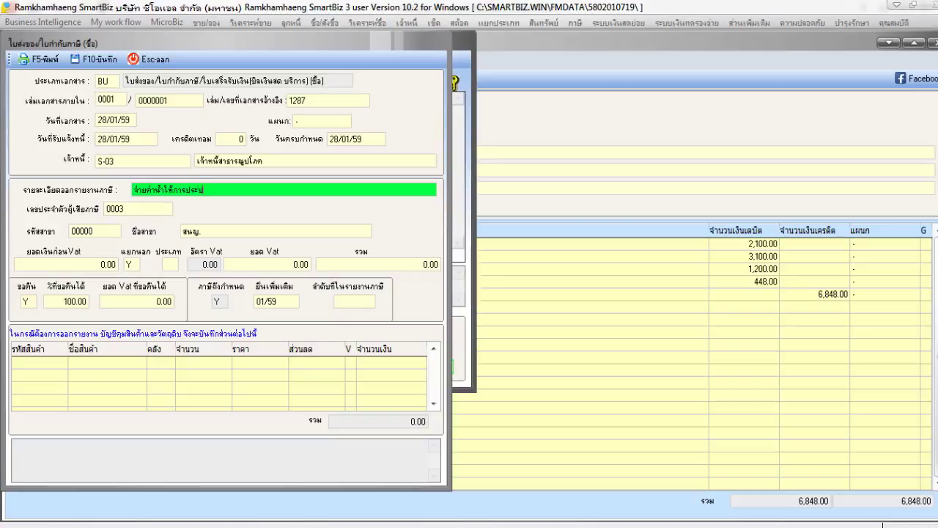
{"action": "type", "text": "านครหลวง"}
{"action": "key", "text": "Return"}
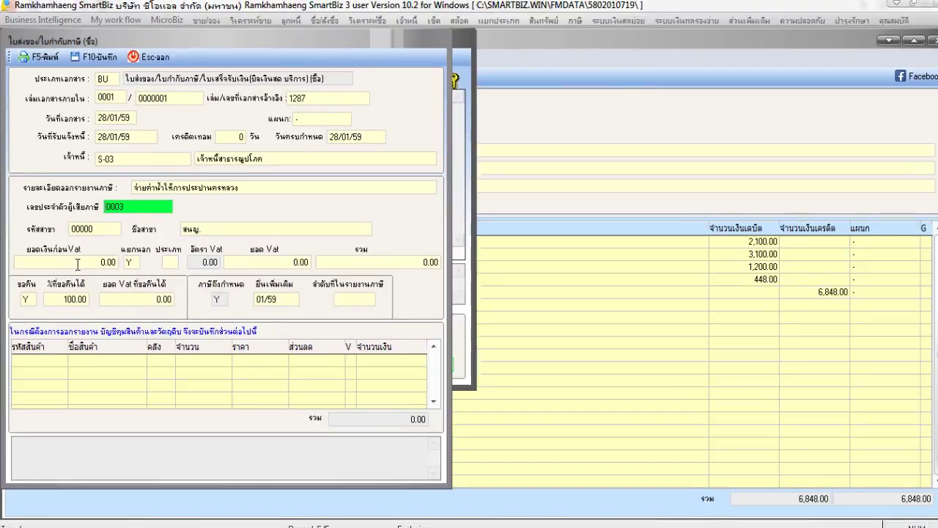
- Enter 2100 as the water invoice's amount before VAT with VAT type 1, and save the invoice
{"action": "left_click", "coordinate": [78, 266]}
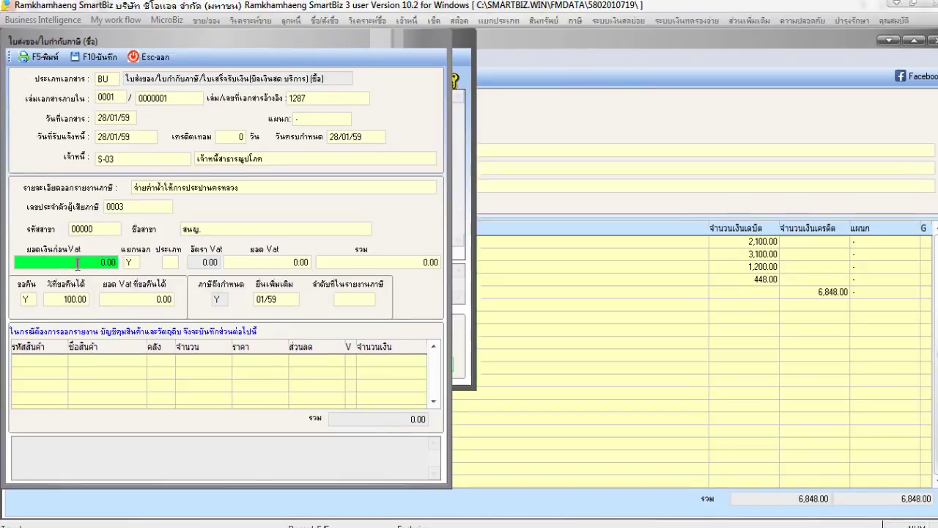
{"action": "type", "text": "2100"}
{"action": "key", "text": "Return"}
{"action": "key", "text": "Return"}
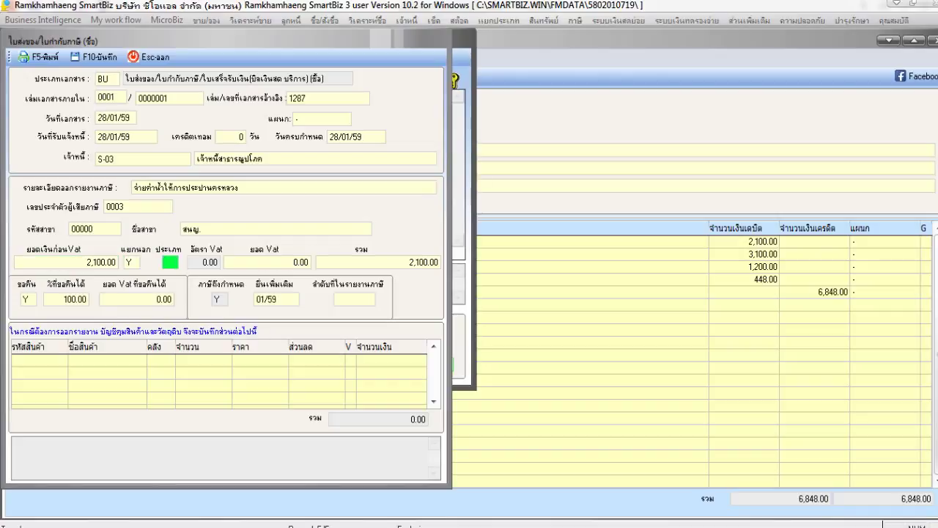
{"action": "type", "text": "1"}
{"action": "key", "text": "Return"}
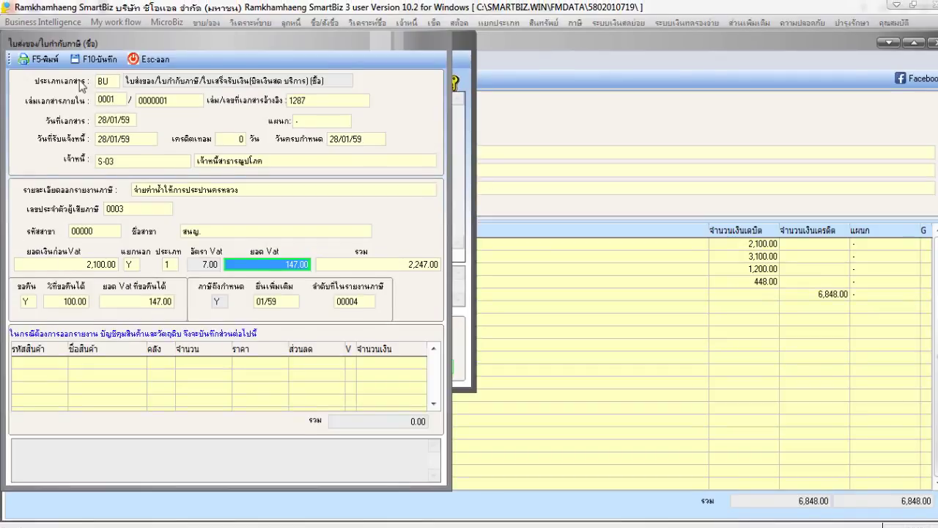
{"action": "left_click", "coordinate": [96, 59]}
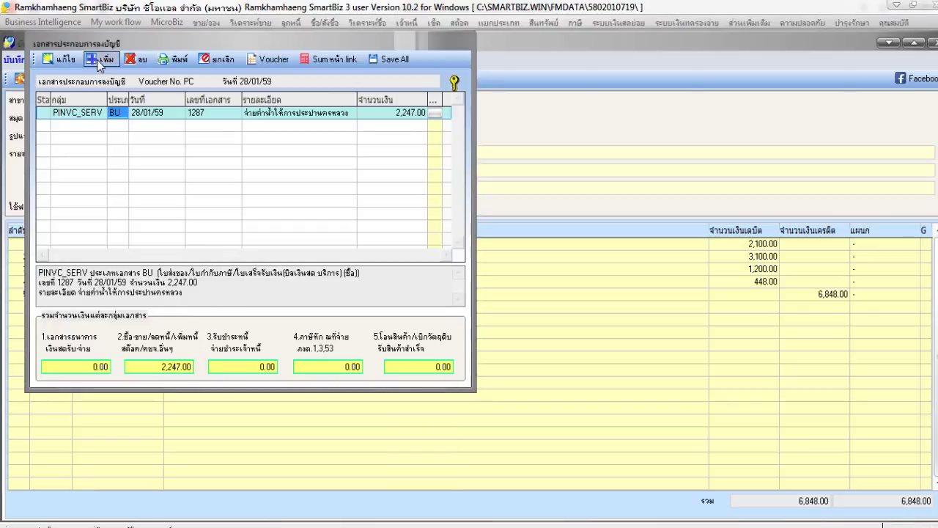
- Add a second supporting document of group PINVC_SERV and set its document type to BU
{"action": "left_click", "coordinate": [101, 60]}
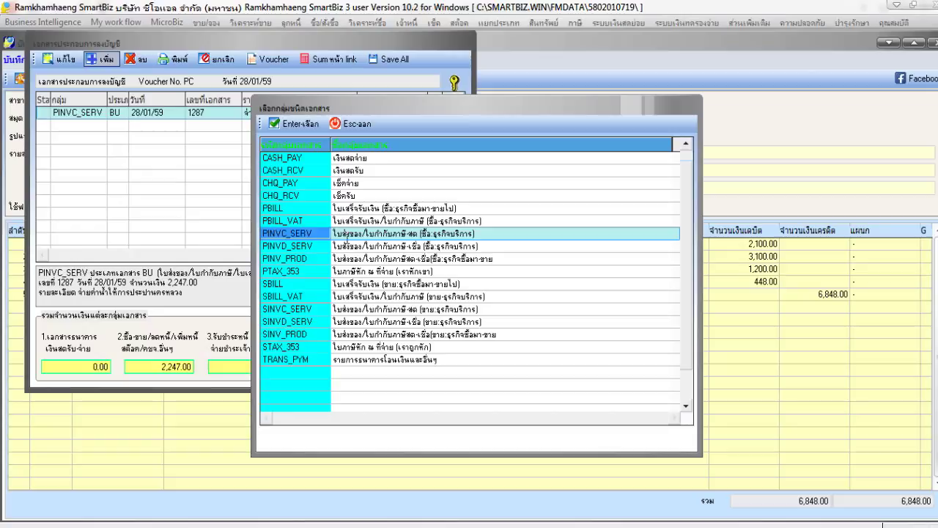
{"action": "double_click", "coordinate": [345, 233]}
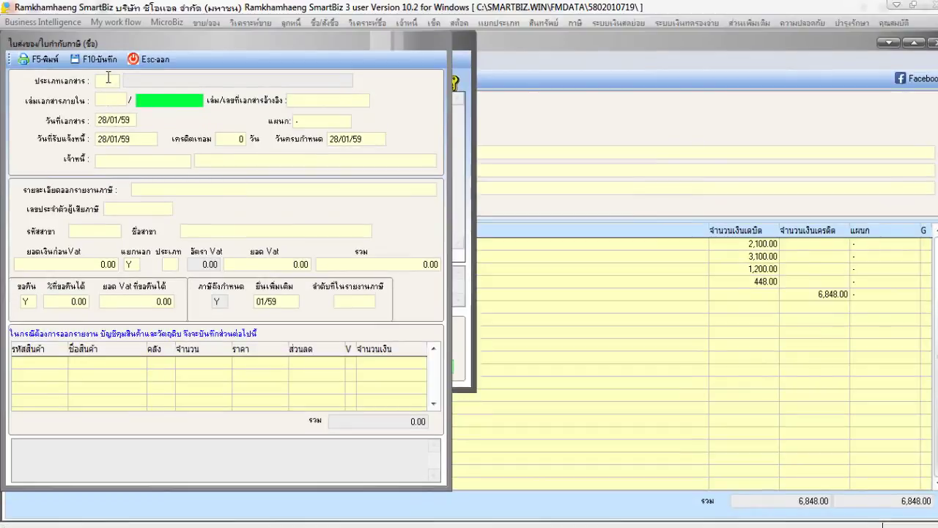
{"action": "left_click", "coordinate": [108, 79]}
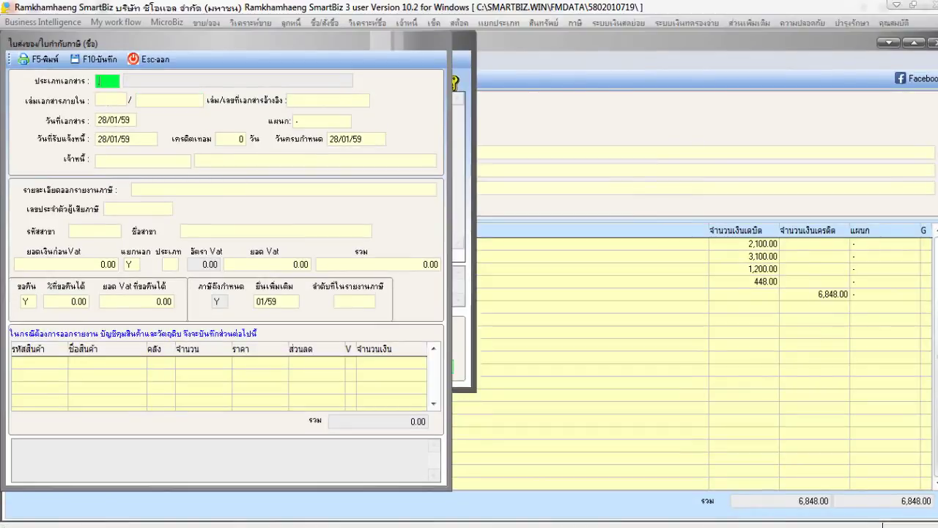
{"action": "double_click", "coordinate": [107, 79]}
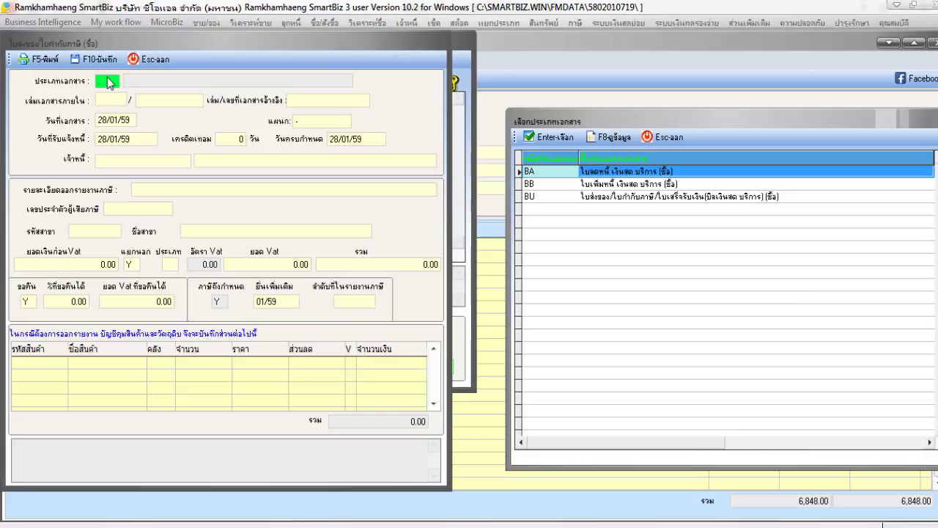
{"action": "double_click", "coordinate": [519, 195]}
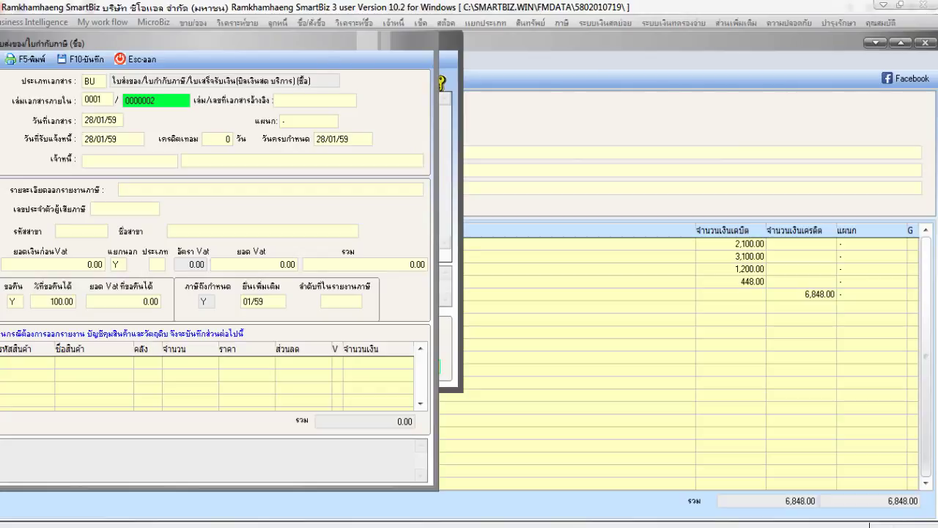
- Enter 8982 as the second invoice's reference document number
{"action": "left_click", "coordinate": [299, 101]}
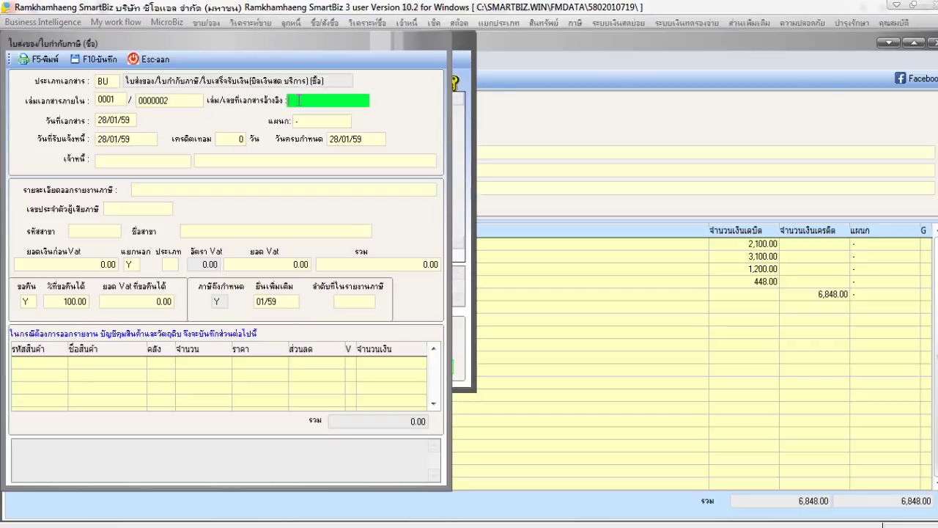
{"action": "type", "text": "89"}
{"action": "type", "text": "E"}
{"action": "type", "text": "2"}
{"action": "key", "text": "Return"}
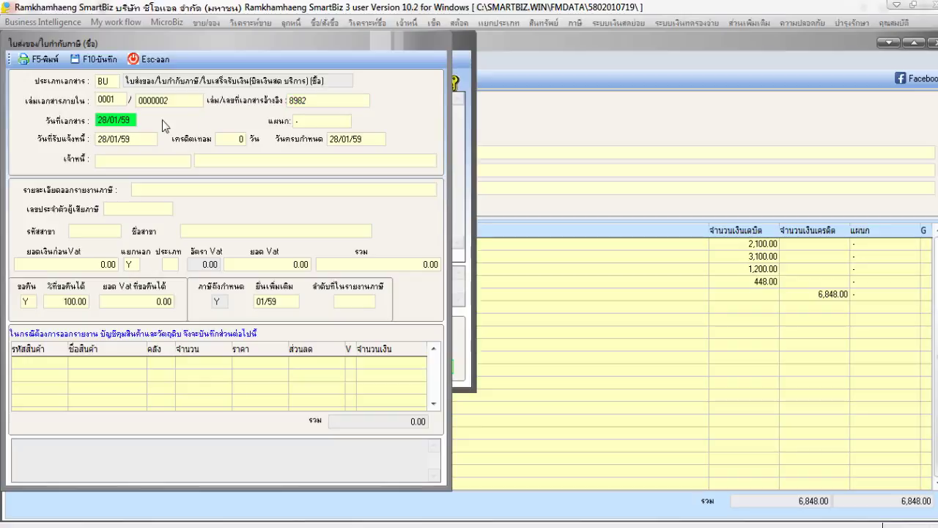
- Choose creditor S-03 เจ้าหนี้สาธารณูปโภค for the second invoice
{"action": "left_click", "coordinate": [139, 160]}
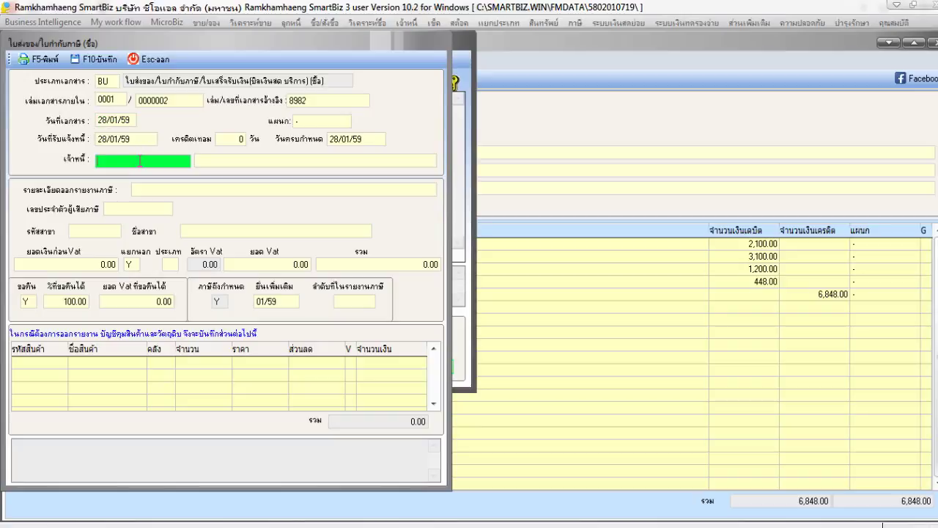
{"action": "double_click", "coordinate": [139, 160]}
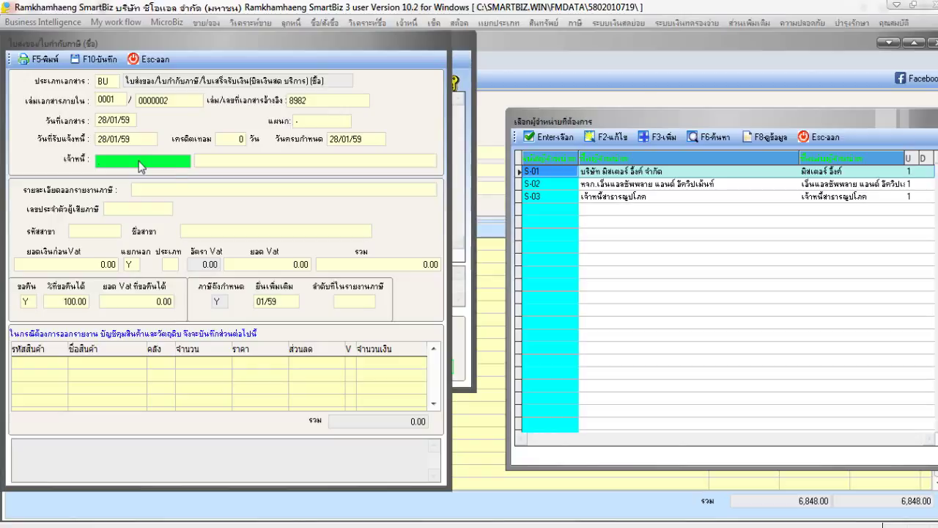
{"action": "double_click", "coordinate": [579, 196]}
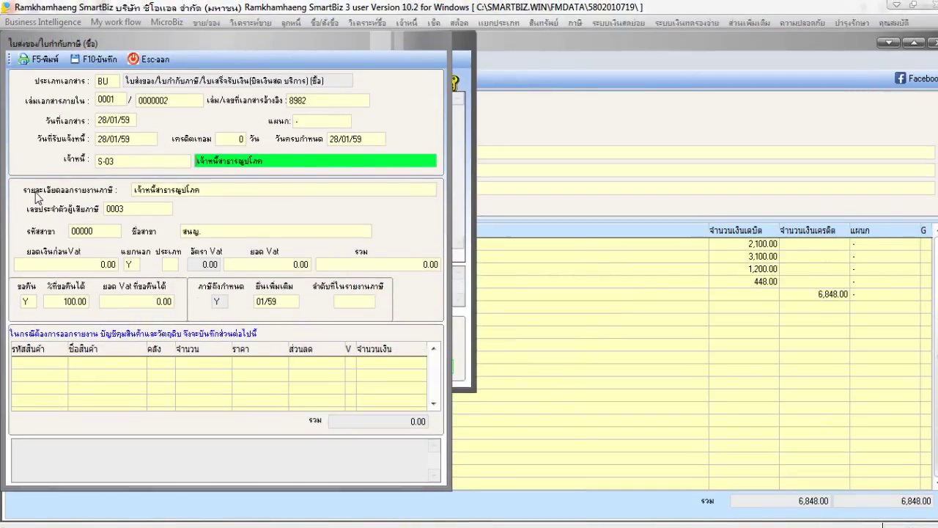
- Replace the second invoice's tax report description with จ่ายค่าไฟให้การไฟฟ้า
{"action": "left_click", "coordinate": [203, 191]}
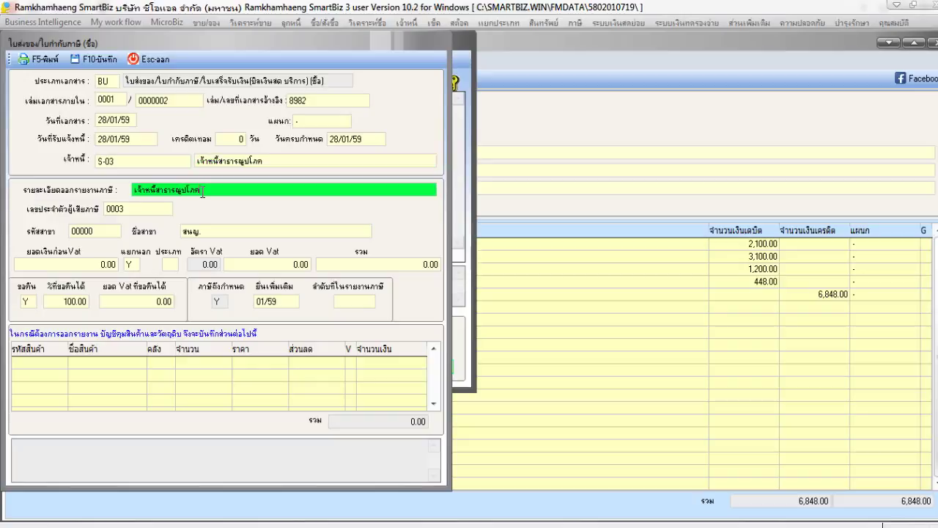
{"action": "key", "text": "BackSpace"}
{"action": "key", "text": "BackSpace"}
{"action": "key", "text": "BackSpace"}
{"action": "key", "text": "BackSpace"}
{"action": "key", "text": "BackSpace"}
{"action": "key", "text": "BackSpace"}
{"action": "key", "text": "BackSpace"}
{"action": "key", "text": "BackSpace"}
{"action": "key", "text": "BackSpace"}
{"action": "key", "text": "BackSpace"}
{"action": "key", "text": "BackSpace"}
{"action": "key", "text": "BackSpace"}
{"action": "key", "text": "BackSpace"}
{"action": "key", "text": "BackSpace"}
{"action": "key", "text": "BackSpace"}
{"action": "key", "text": "BackSpace"}
{"action": "key", "text": "BackSpace"}
{"action": "key", "text": "BackSpace"}
{"action": "key", "text": "BackSpace"}
{"action": "type", "text": "จ่"}
{"action": "type", "text": "ายค"}
{"action": "type", "text": "่าไ"}
{"action": "type", "text": "ฟไฟ"}
{"action": "type", "text": "การ"}
{"action": "type", "text": "ไฟฟ"}
{"action": "type", "text": "า"}
{"action": "left_click", "coordinate": [138, 209]}
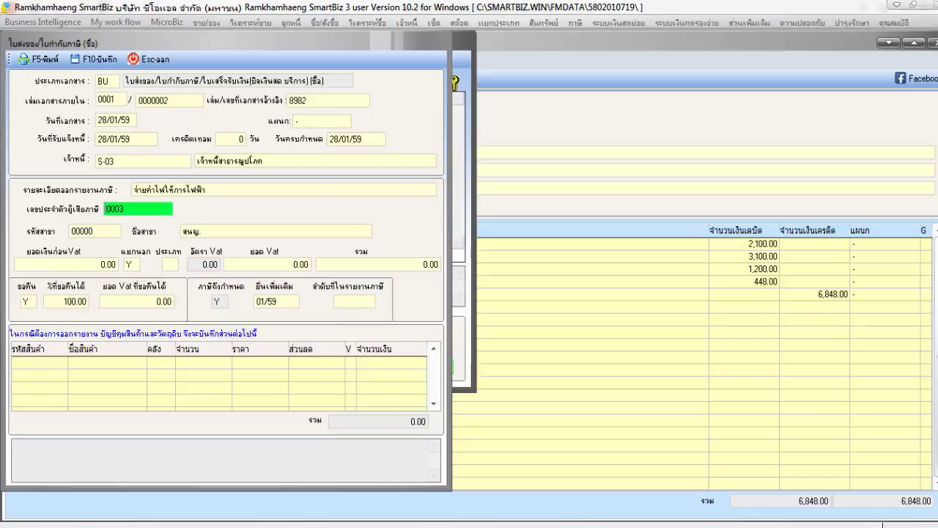
{"action": "left_click", "coordinate": [74, 264]}
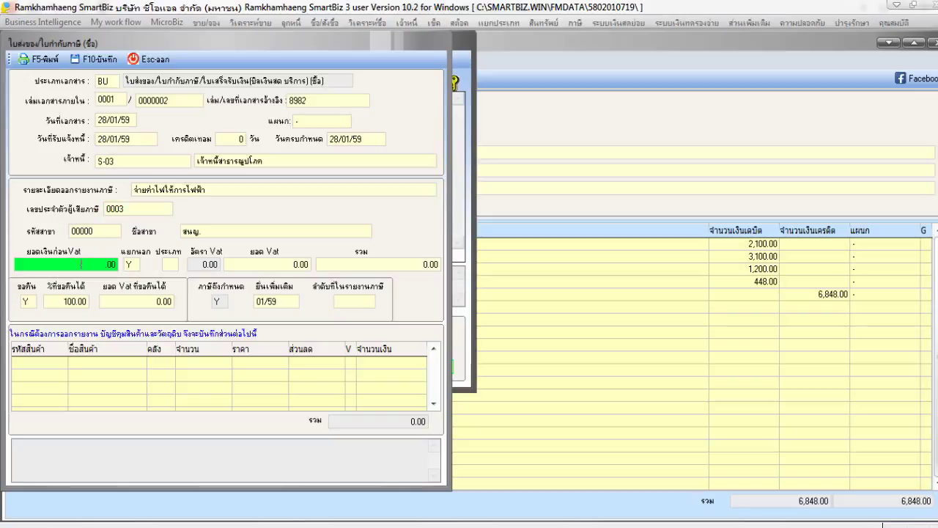
{"action": "type", "text": "31"}
{"action": "key", "text": "BackSpace"}
{"action": "key", "text": "BackSpace"}
{"action": "key", "text": "BackSpace"}
{"action": "type", "text": "-"}
{"action": "left_click", "coordinate": [276, 231]}
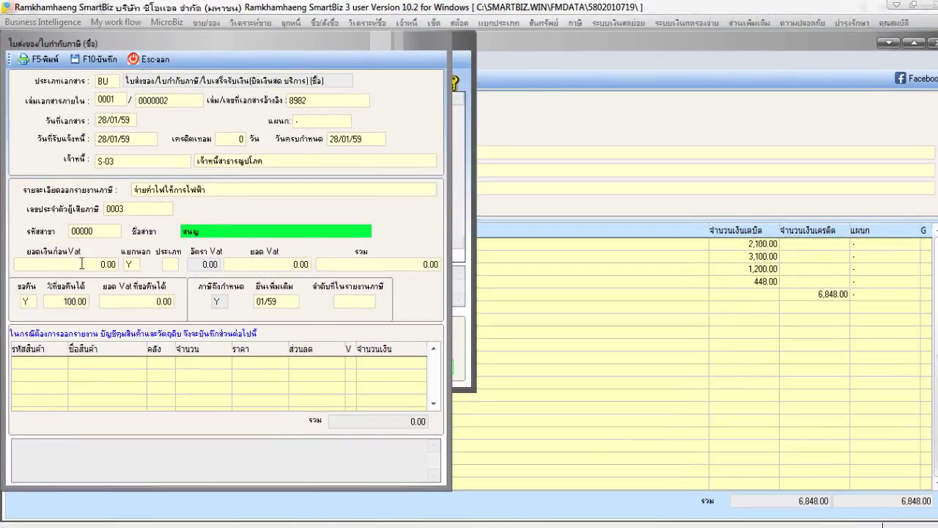
- Enter 3100 as the electricity invoice's amount before VAT with VAT type 1, and save the invoice
{"action": "left_click", "coordinate": [81, 264]}
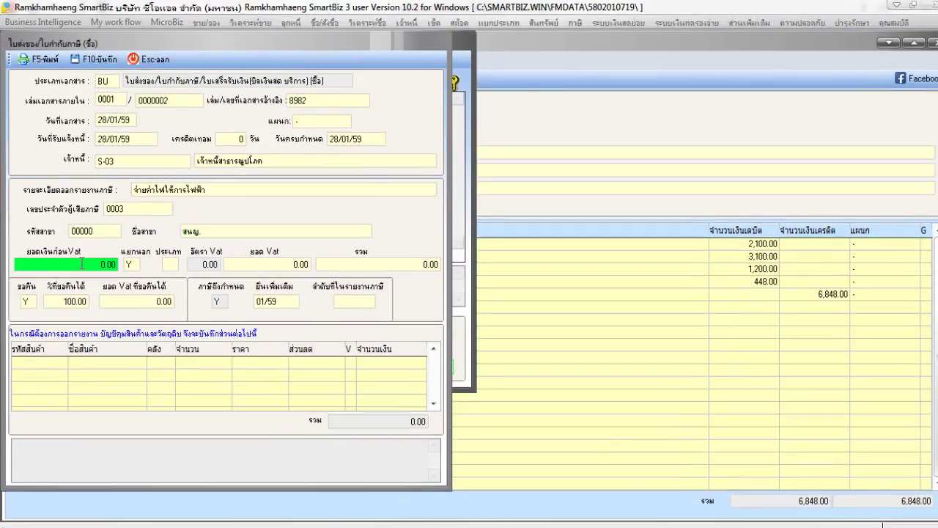
{"action": "type", "text": "3100"}
{"action": "key", "text": "Return"}
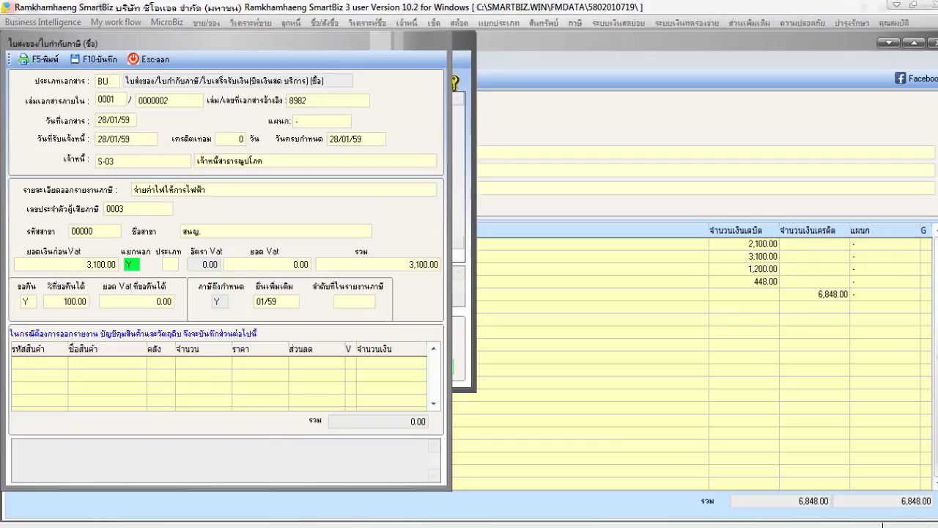
{"action": "key", "text": "Return"}
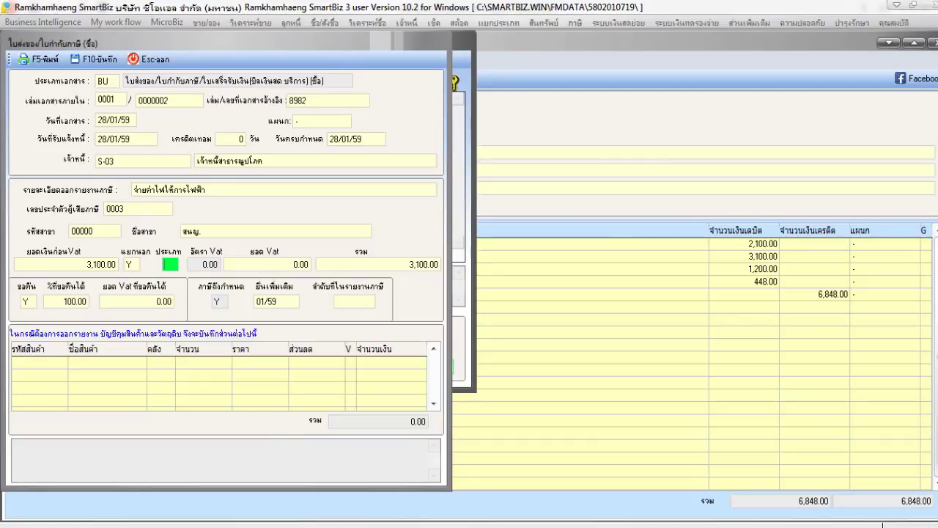
{"action": "type", "text": "1"}
{"action": "key", "text": "Return"}
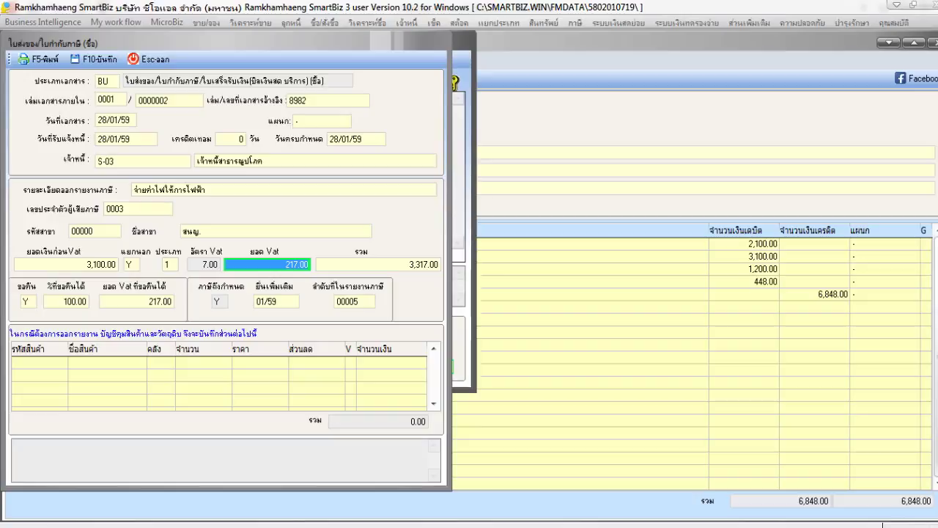
{"action": "left_click", "coordinate": [98, 65]}
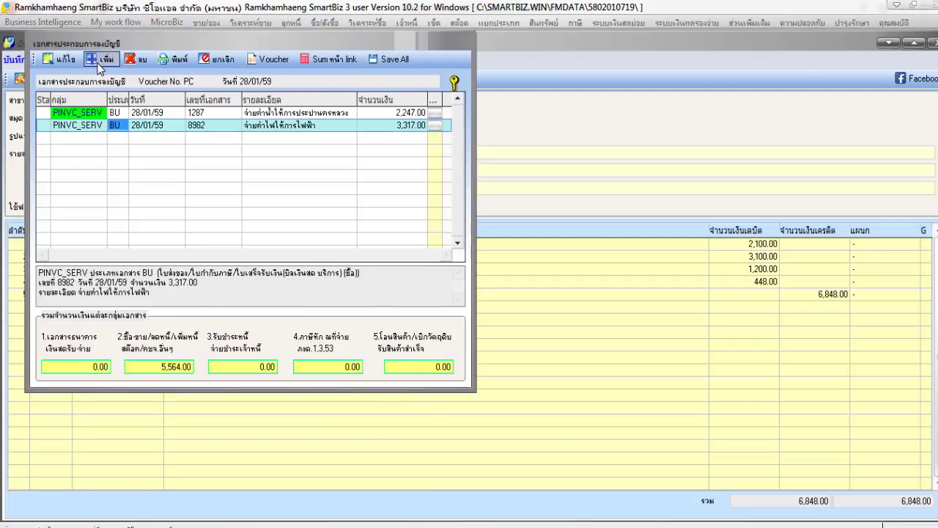
- Add a third PINVC_SERV supporting document with document type BU and fill in internal document number 0001/0000003
{"action": "left_click", "coordinate": [101, 60]}
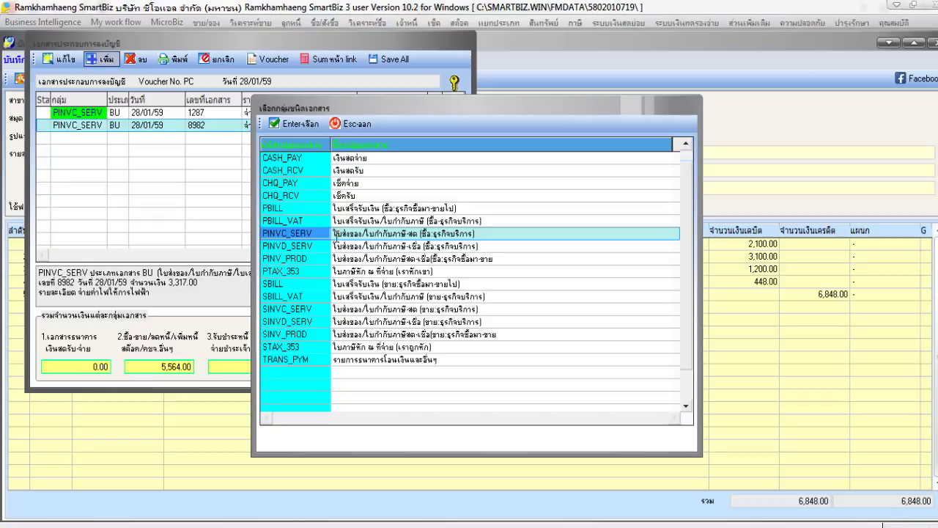
{"action": "double_click", "coordinate": [336, 235]}
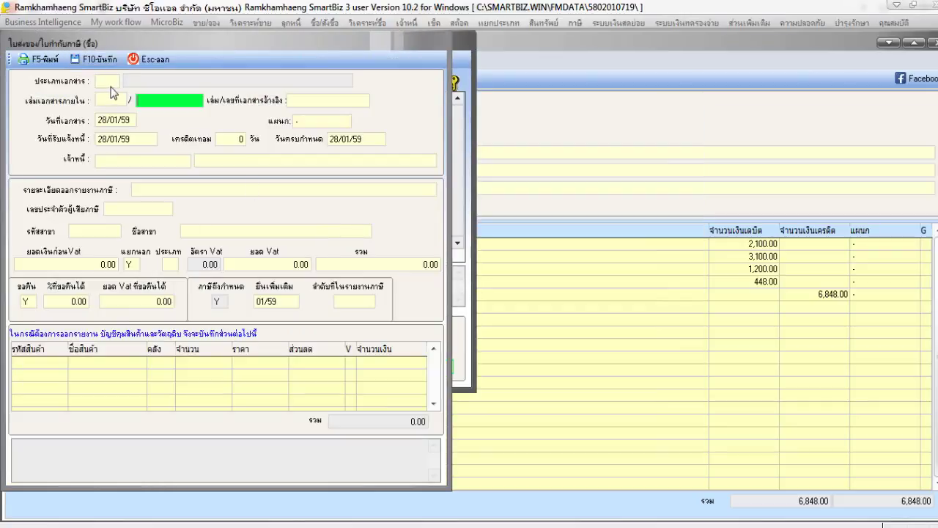
{"action": "left_click", "coordinate": [111, 82]}
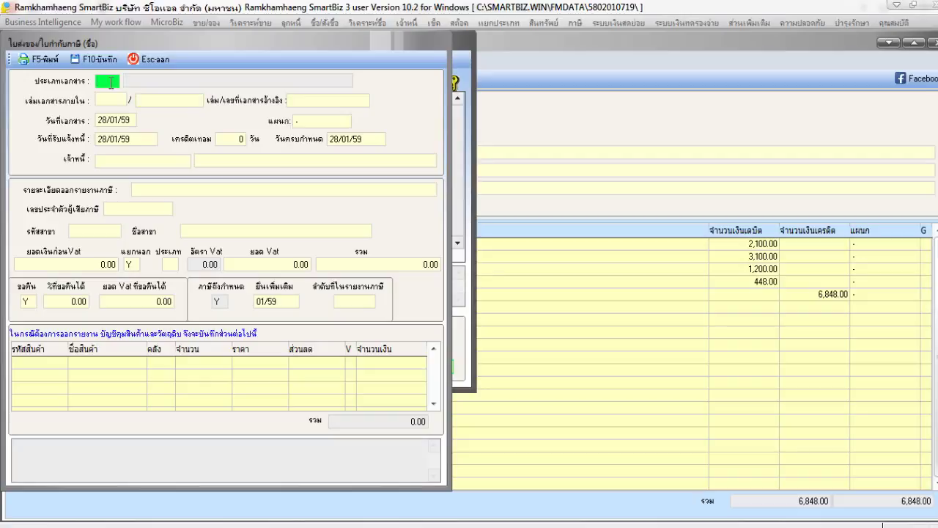
{"action": "double_click", "coordinate": [111, 83]}
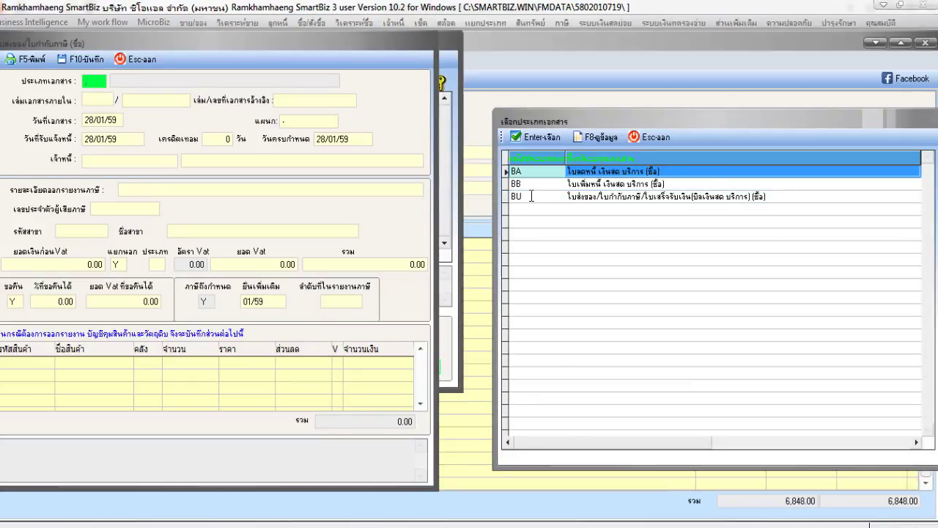
{"action": "key", "text": "Down"}
{"action": "key", "text": "Down"}
{"action": "key", "text": "Return"}
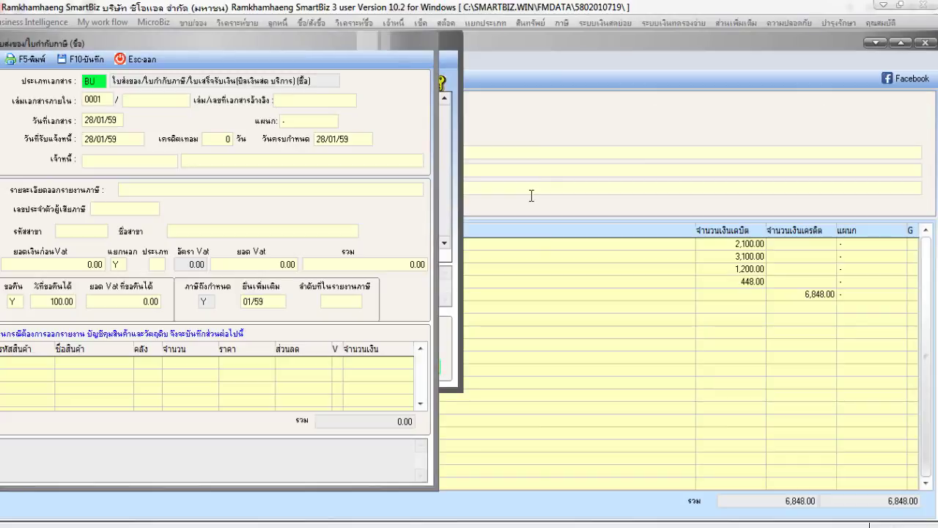
{"action": "key", "text": "Return"}
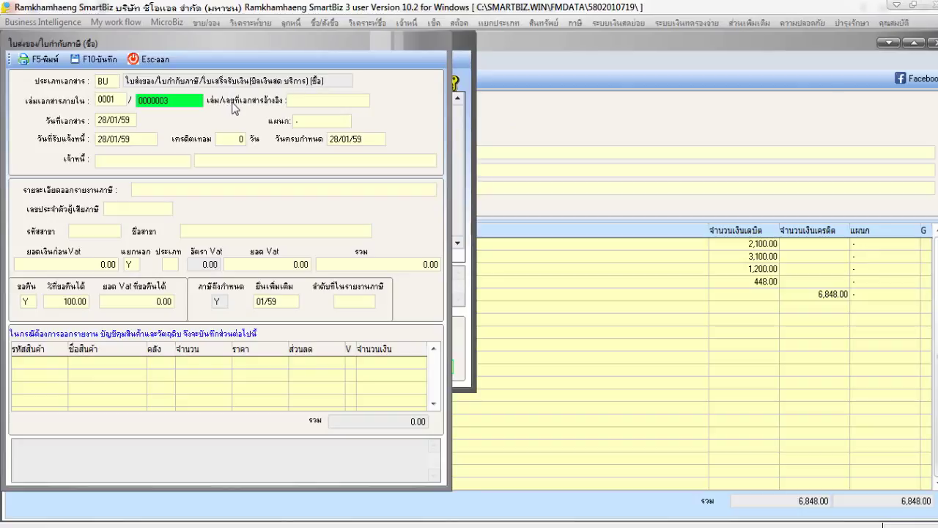
- Enter 3894 as the third invoice's reference document number
{"action": "left_click", "coordinate": [300, 99]}
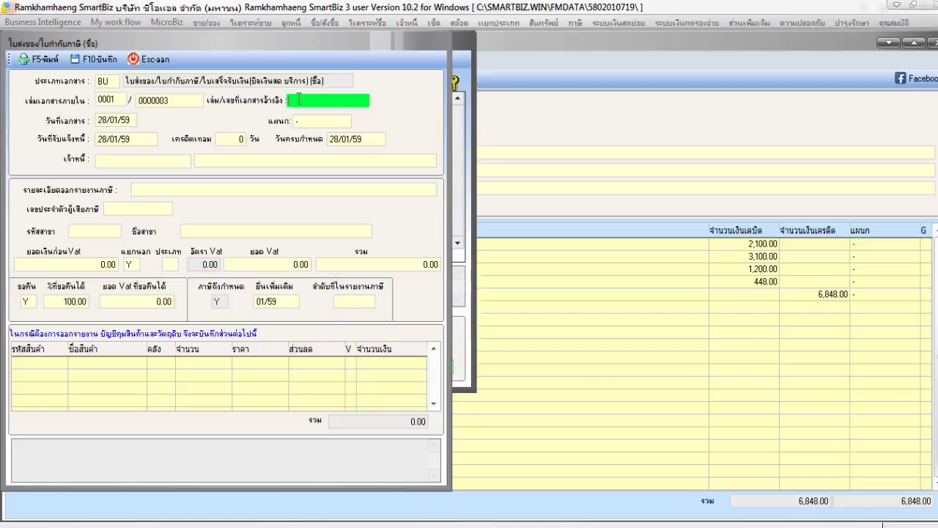
{"action": "type", "text": "E"}
{"action": "type", "text": "94"}
{"action": "key", "text": "Return"}
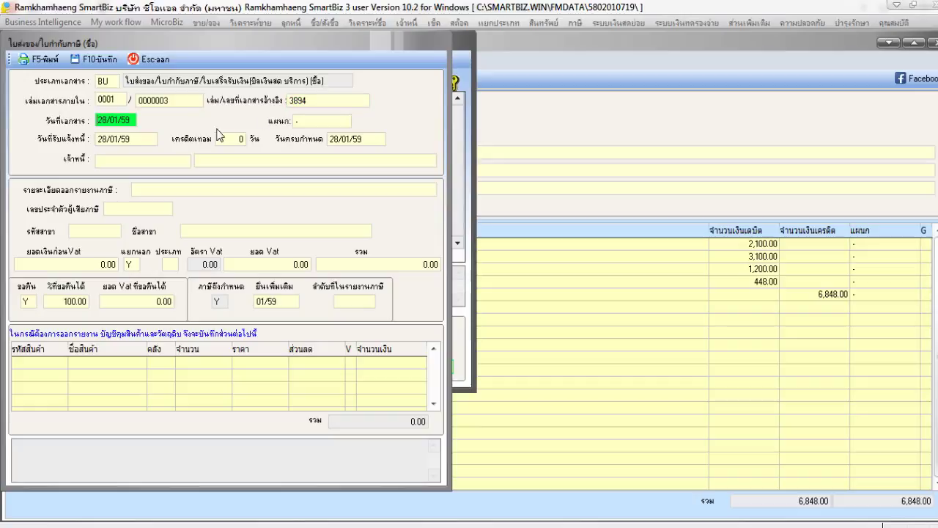
- Select the utilities creditor S-03 for the third invoice and accept using the creditor's branch code in the tax report
{"action": "left_click", "coordinate": [153, 158]}
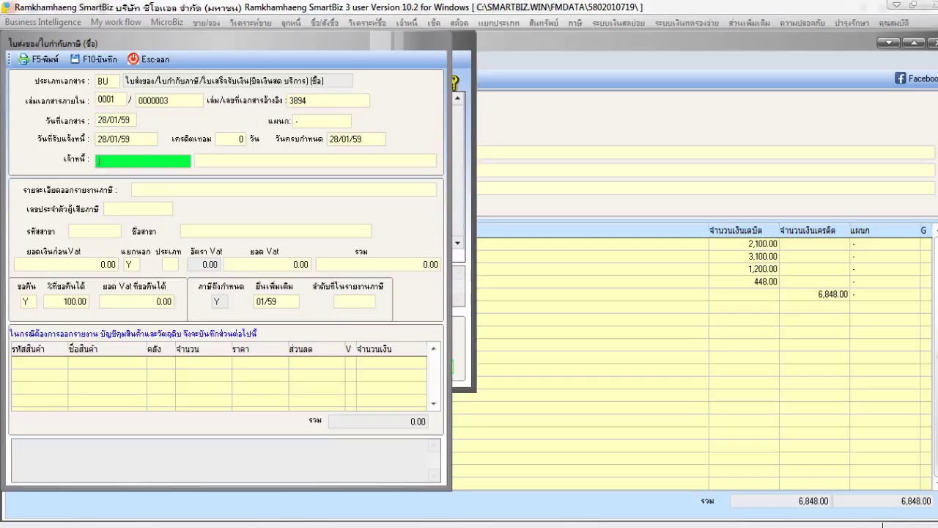
{"action": "key", "text": "Return"}
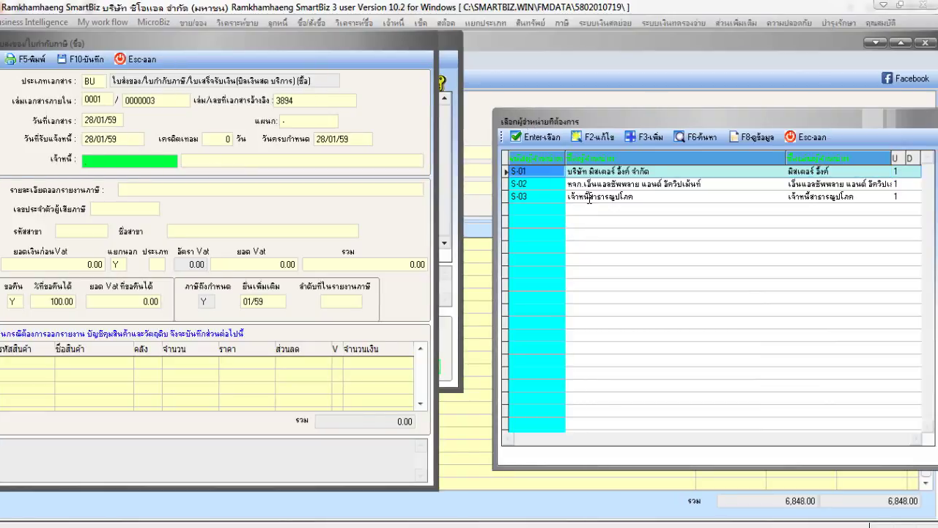
{"action": "double_click", "coordinate": [589, 198]}
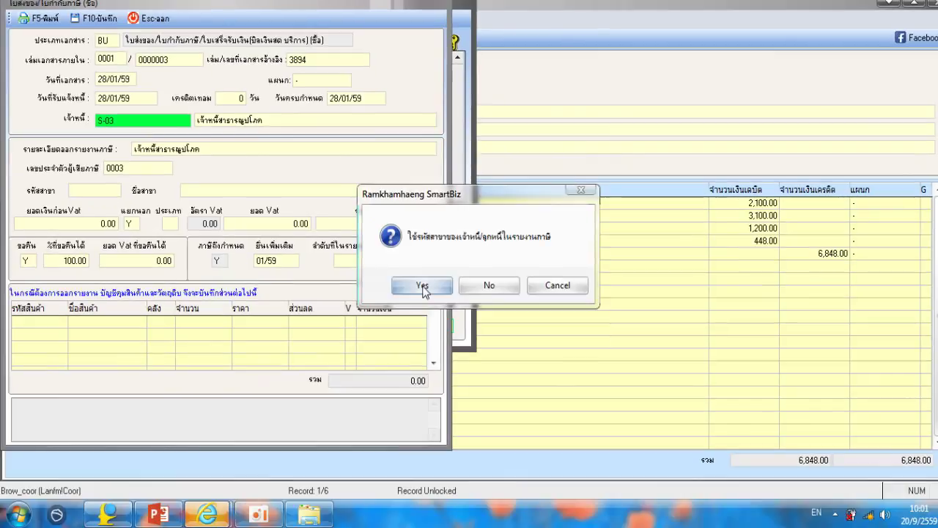
{"action": "left_click", "coordinate": [412, 328]}
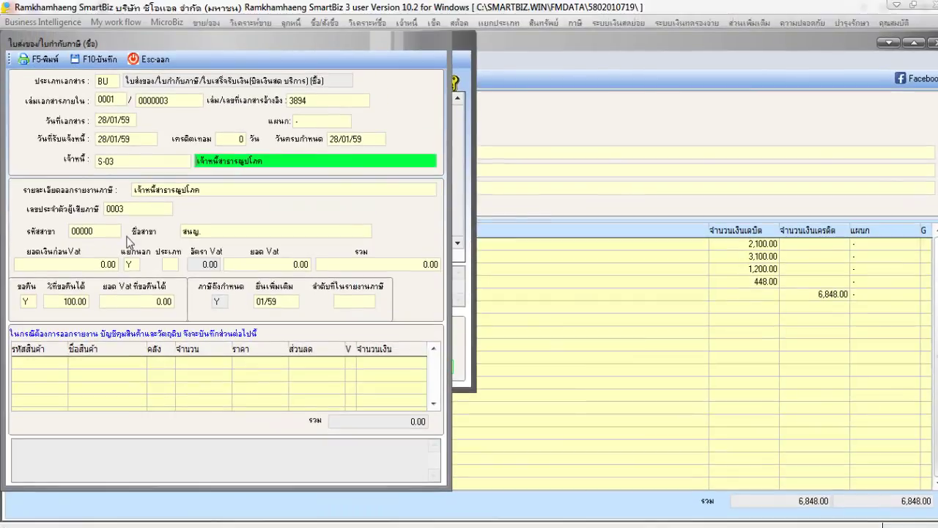
- Replace the third invoice's tax report description with จ่ายค่าโทรศัพท์ให้องค์การโทรศัพท์
{"action": "left_click", "coordinate": [204, 191]}
{"action": "key", "text": "BackSpace"}
{"action": "key", "text": "BackSpace"}
{"action": "key", "text": "BackSpace"}
{"action": "key", "text": "BackSpace"}
{"action": "key", "text": "BackSpace"}
{"action": "key", "text": "BackSpace"}
{"action": "key", "text": "BackSpace"}
{"action": "key", "text": "BackSpace"}
{"action": "key", "text": "BackSpace"}
{"action": "key", "text": "BackSpace"}
{"action": "key", "text": "BackSpace"}
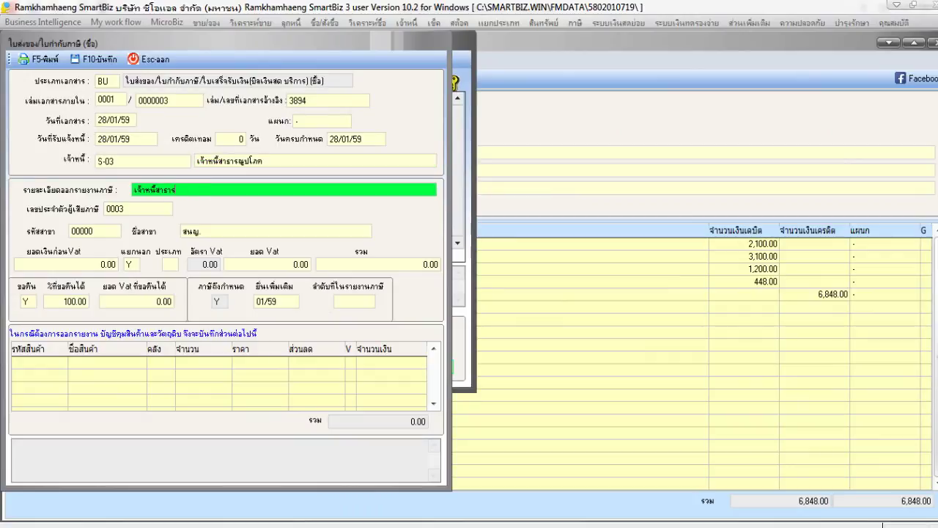
{"action": "key", "text": "BackSpace"}
{"action": "key", "text": "BackSpace"}
{"action": "key", "text": "BackSpace"}
{"action": "key", "text": "BackSpace"}
{"action": "key", "text": "BackSpace"}
{"action": "key", "text": "BackSpace"}
{"action": "type", "text": "จ่า"}
{"action": "type", "text": "ยค่า"}
{"action": "type", "text": "โทรศ"}
{"action": "type", "text": "ัพท"}
{"action": "type", "text": "์ไฟ"}
{"action": "type", "text": "องค์"}
{"action": "type", "text": "การ"}
{"action": "type", "text": "โ"}
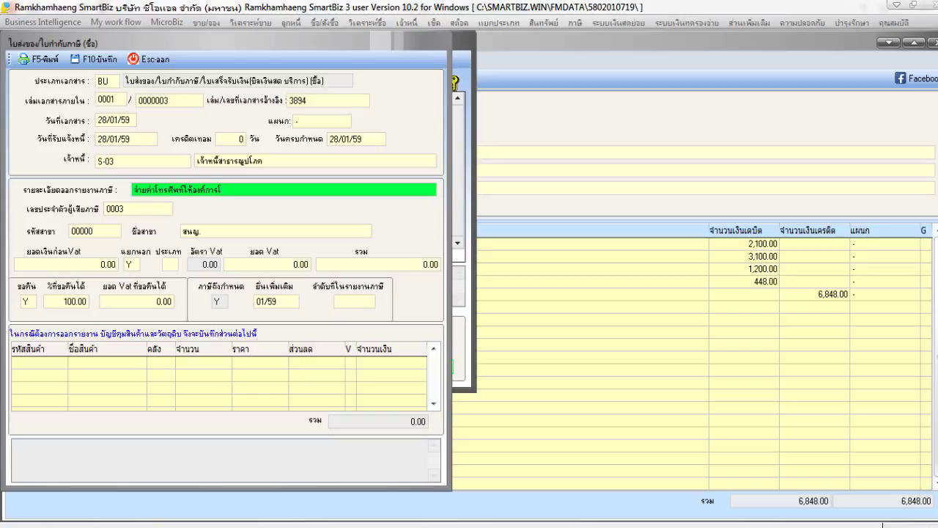
{"action": "type", "text": "ทรศัพท์"}
{"action": "key", "text": "Return"}
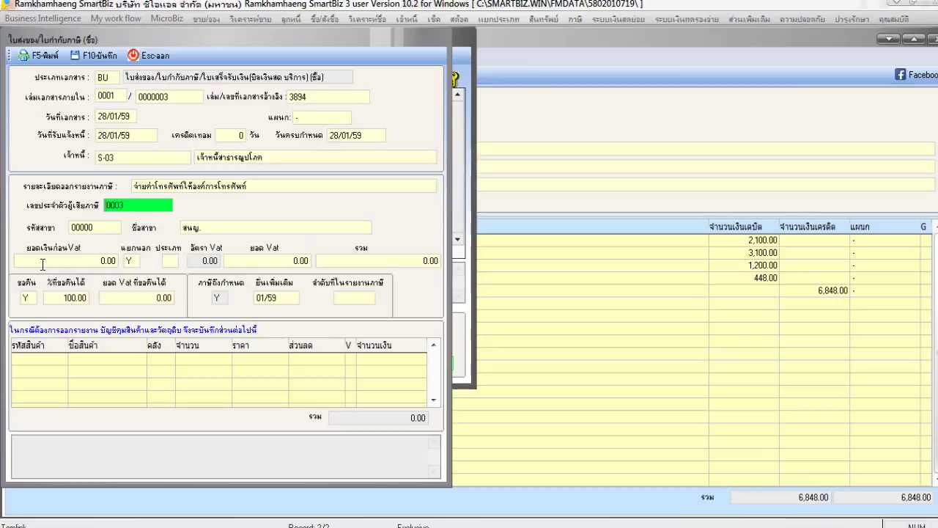
- Enter 1200 as the telephone invoice's amount before VAT with VAT type 1, and save the invoice
{"action": "left_click", "coordinate": [42, 268]}
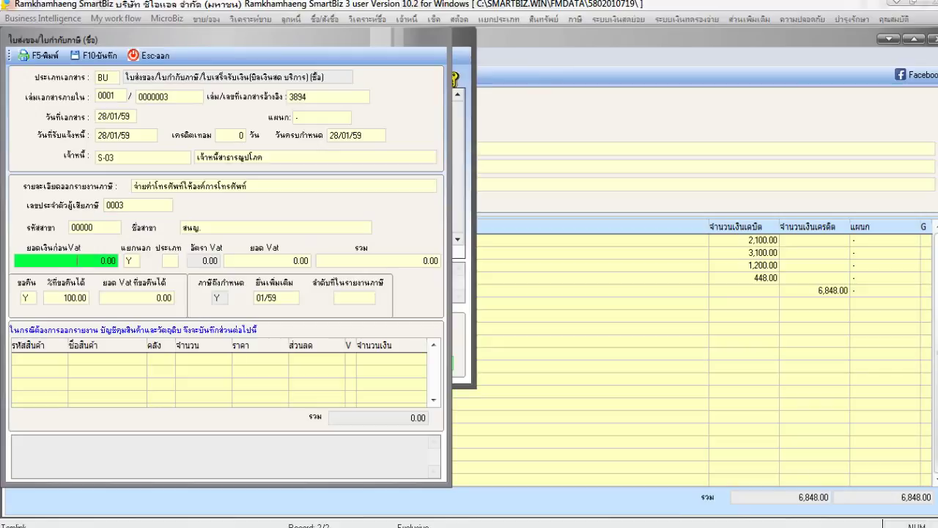
{"action": "type", "text": "1200"}
{"action": "key", "text": "Return"}
{"action": "key", "text": "Return"}
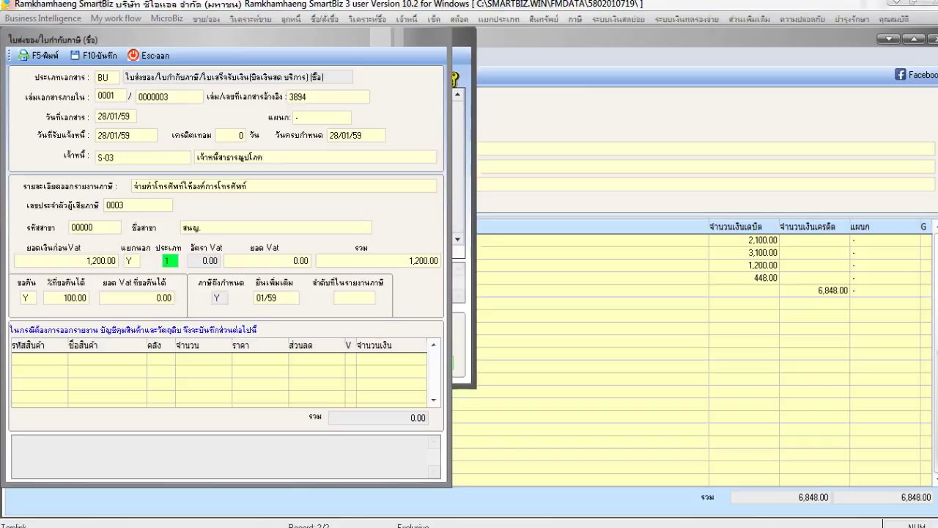
{"action": "key", "text": "Return"}
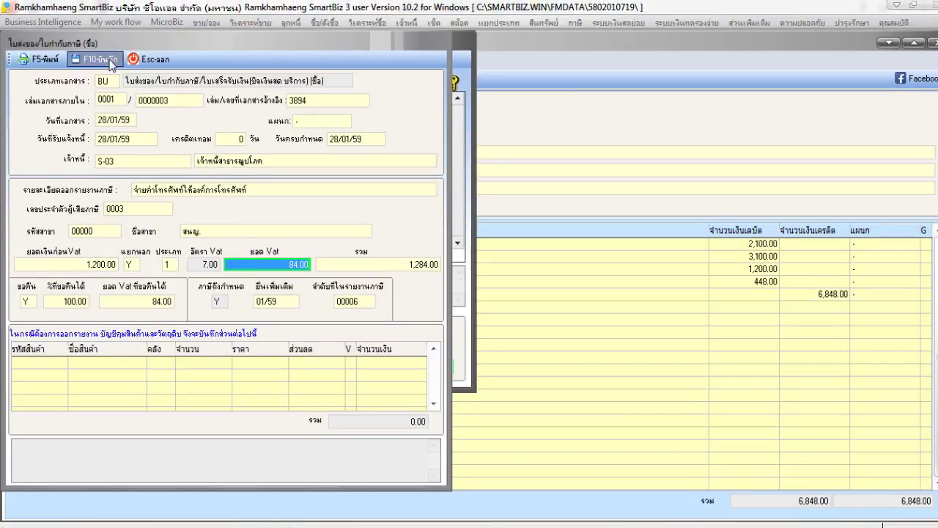
{"action": "left_click", "coordinate": [111, 60]}
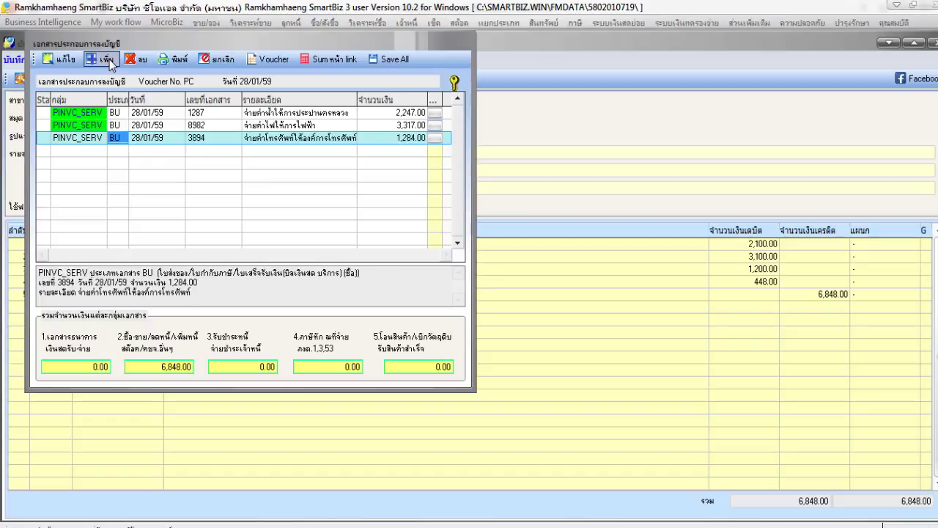
- Save the journal entry together with all its supporting documents, letting the program run the voucher number
{"action": "left_click", "coordinate": [388, 62]}
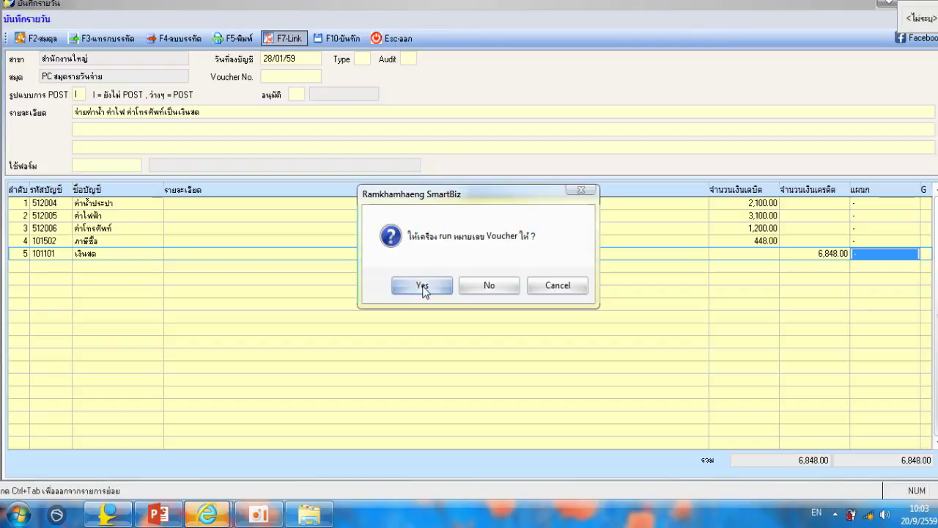
{"action": "left_click", "coordinate": [422, 286]}
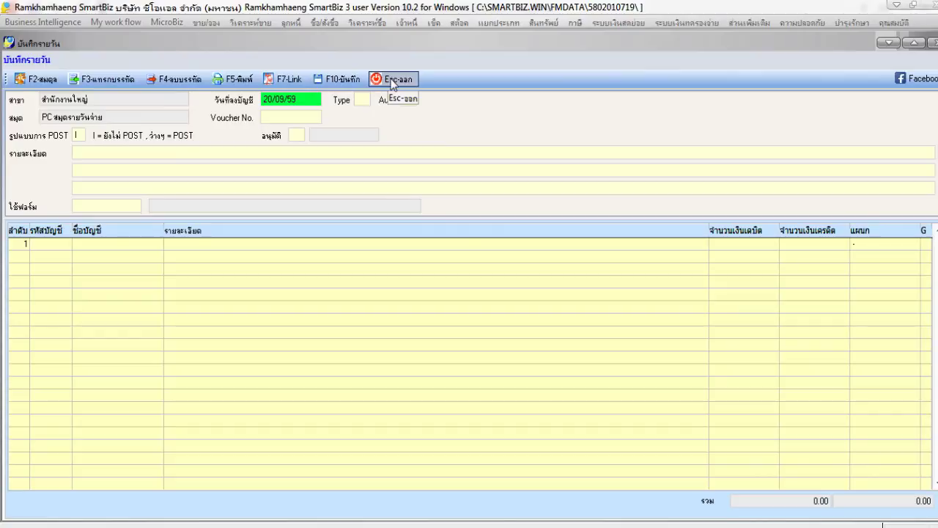
- Discard the new blank journal entry and exit the payment journal's voucher list
{"action": "left_click", "coordinate": [391, 46]}
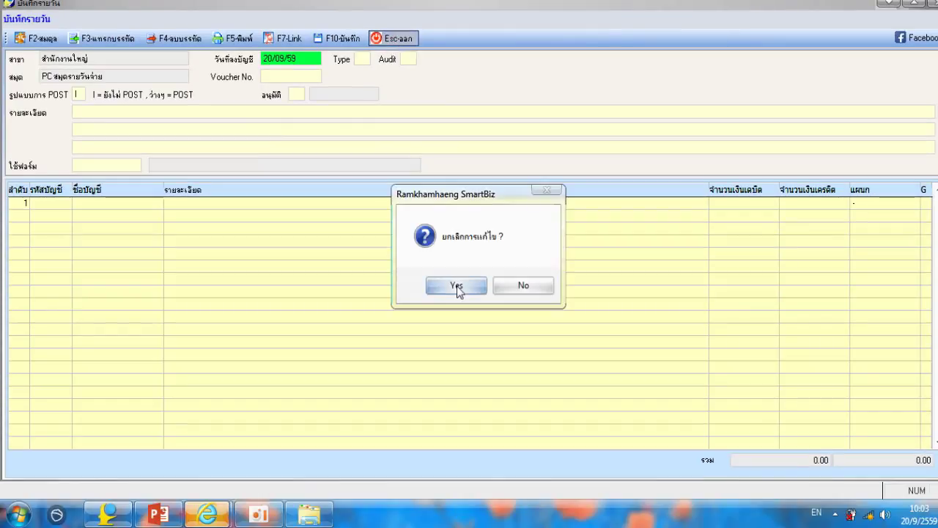
{"action": "left_click", "coordinate": [456, 286]}
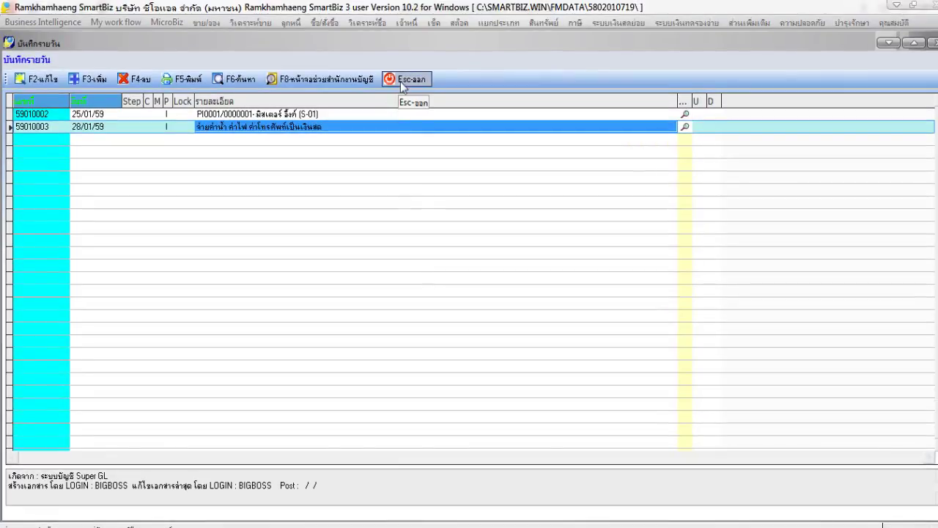
{"action": "left_click", "coordinate": [406, 38]}
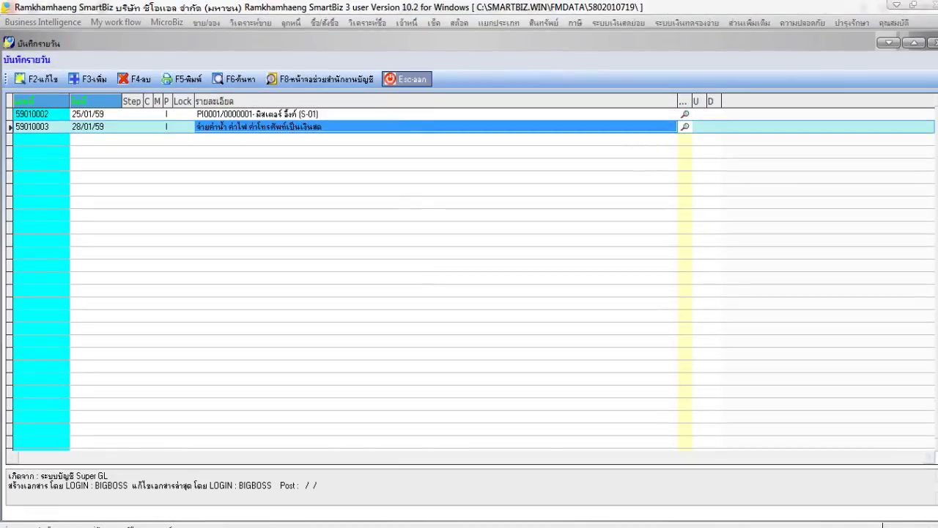